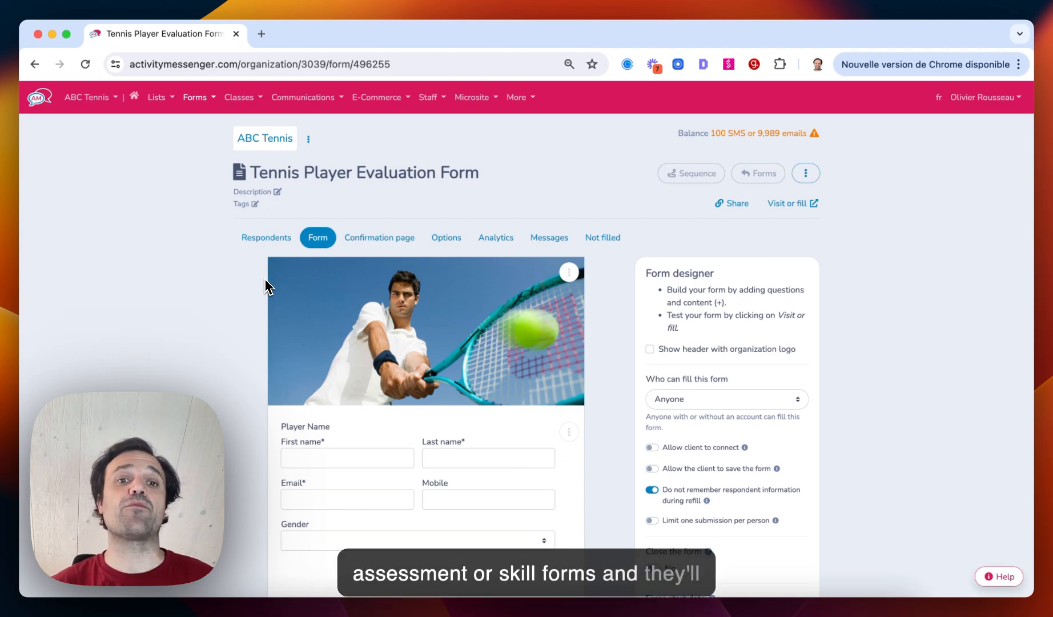
Move the tennis banner image below the Player Name block and back above it
scroll(264, 280, down, 2)
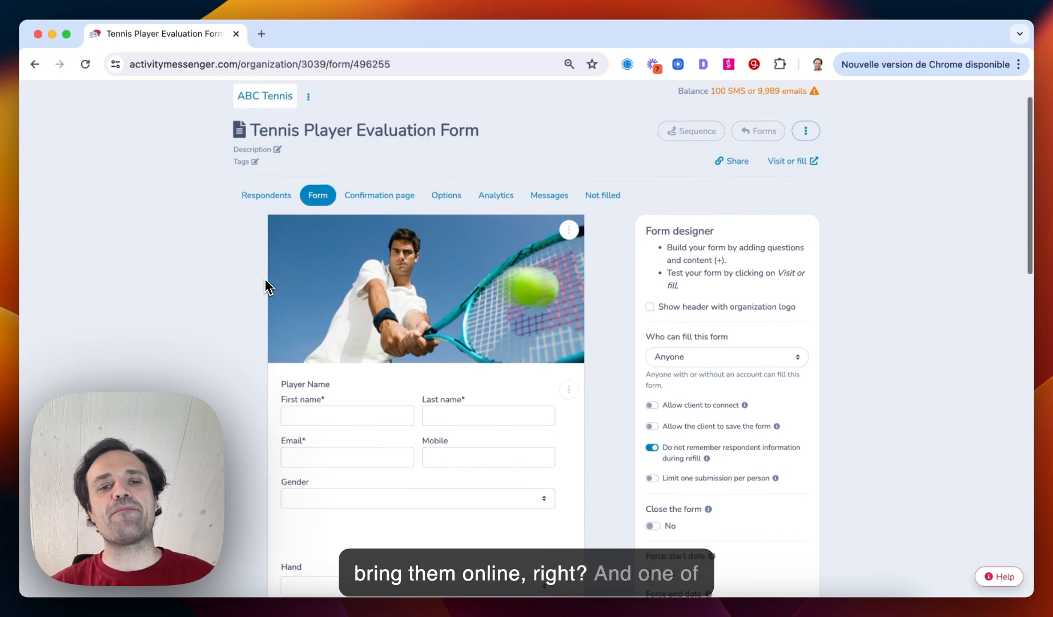
drag(251, 182, 250, 326)
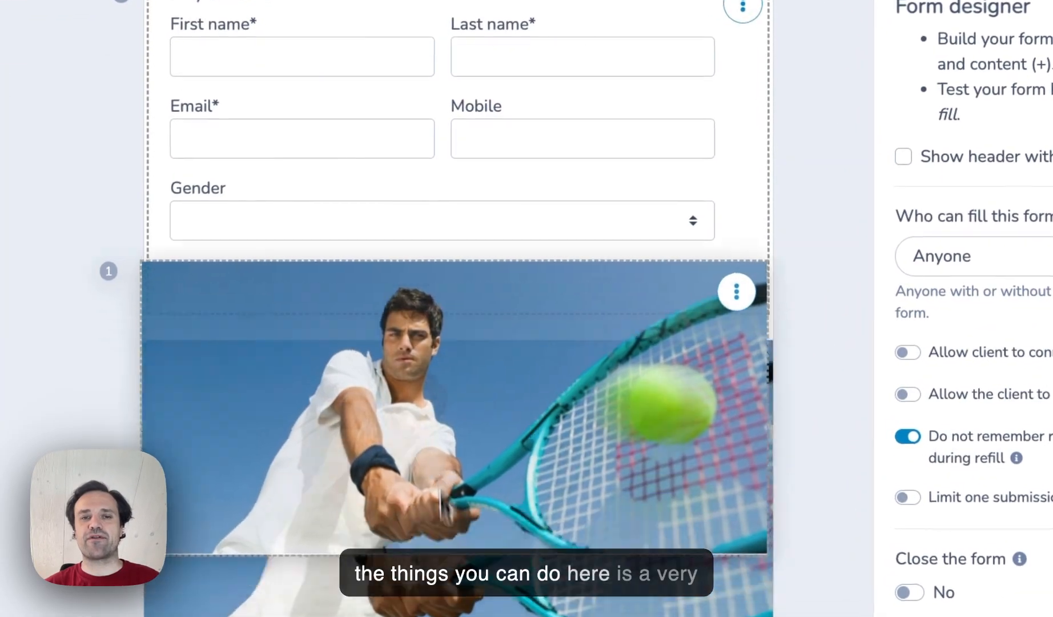
drag(440, 485, 421, 184)
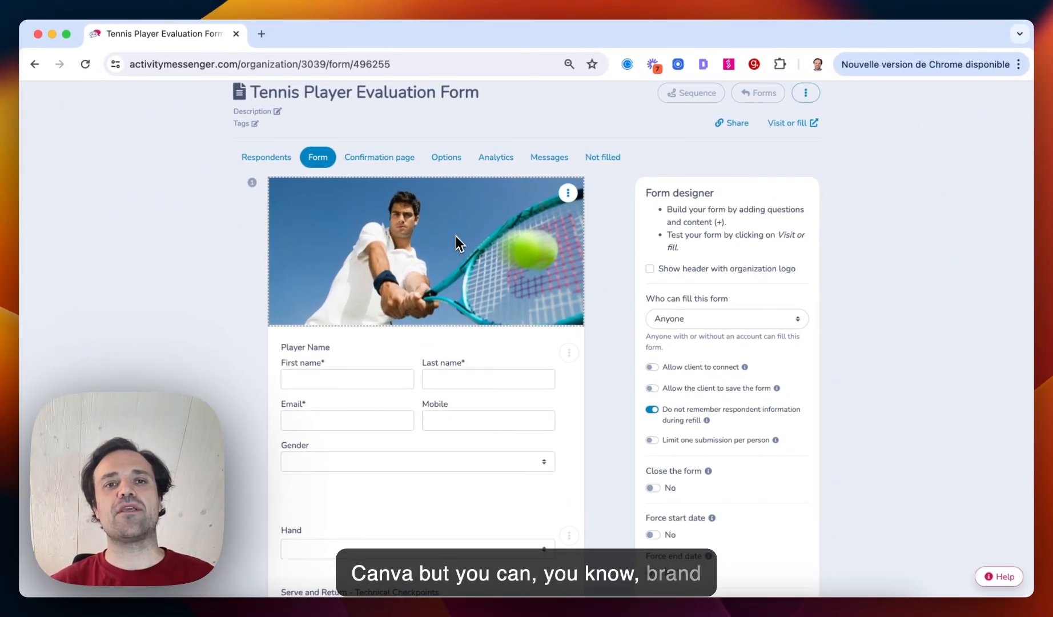
Review which contact fields the Player Name block can collect, and check the actions available for the Hand question
scroll(456, 253, down, 3)
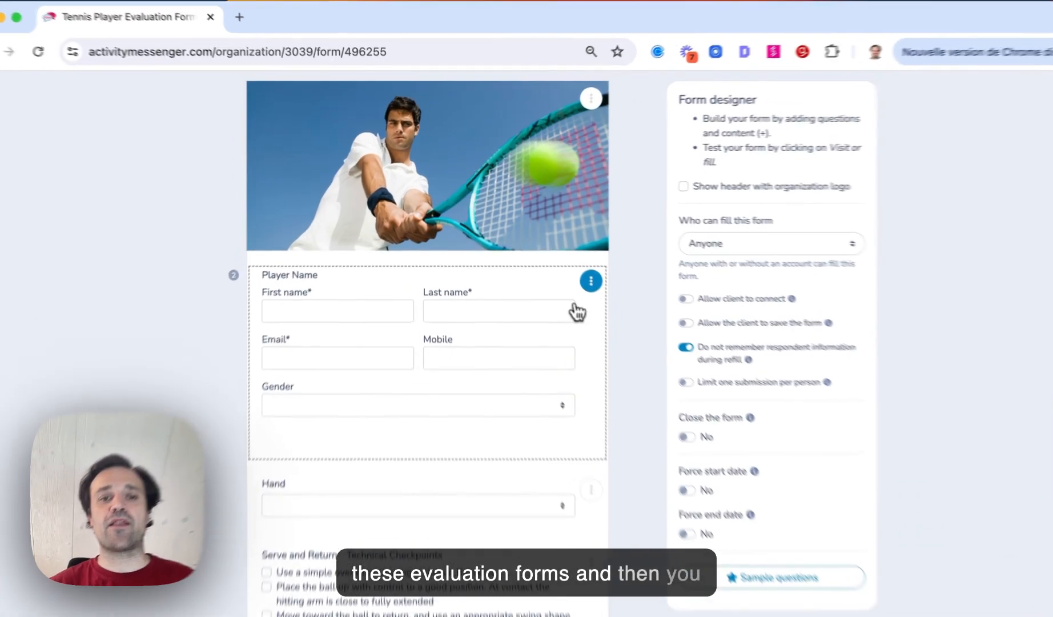
click(569, 267)
click(628, 331)
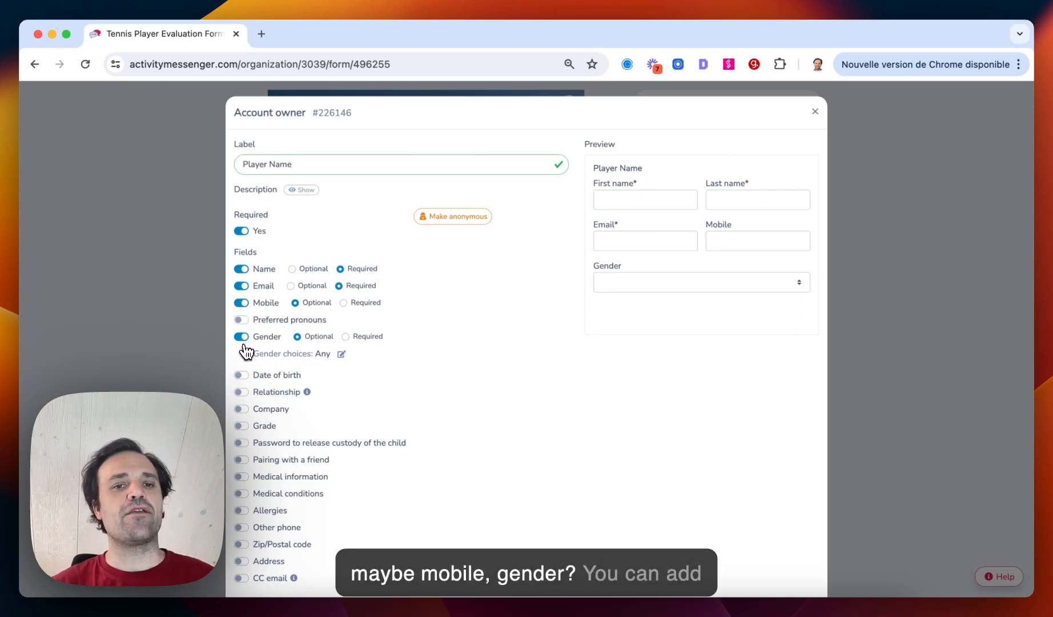
scroll(552, 416, down, 5)
scroll(724, 322, up, 5)
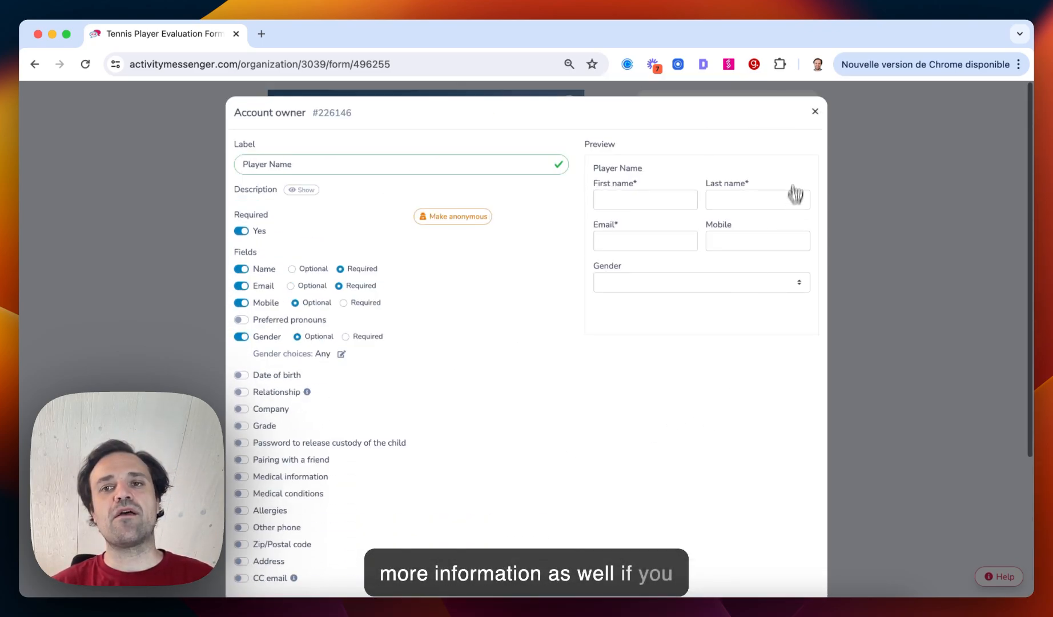
click(814, 112)
scroll(537, 288, down, 4)
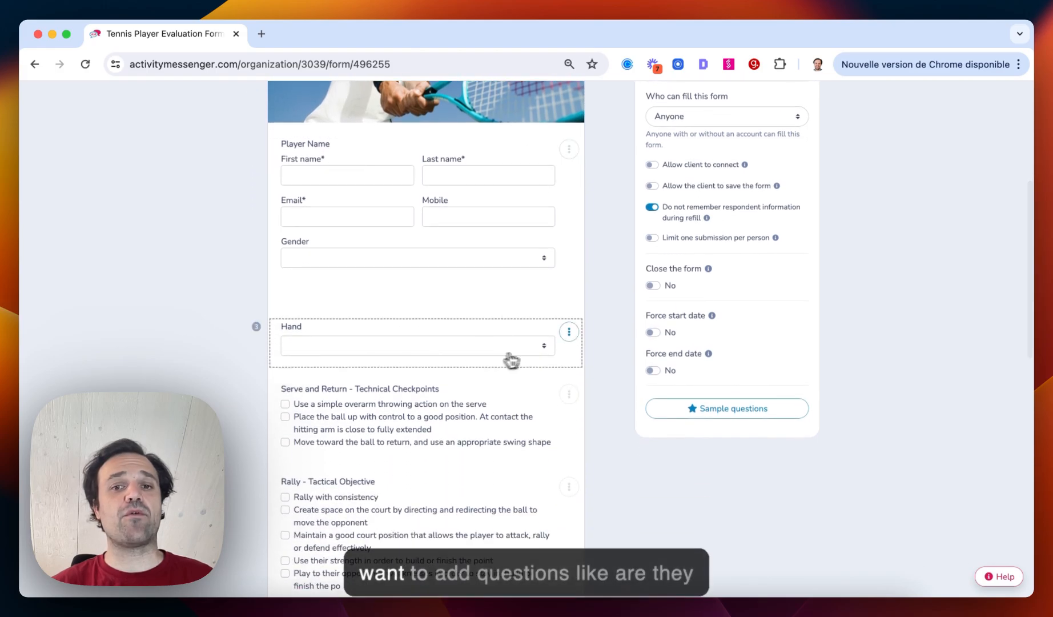
click(572, 336)
click(598, 331)
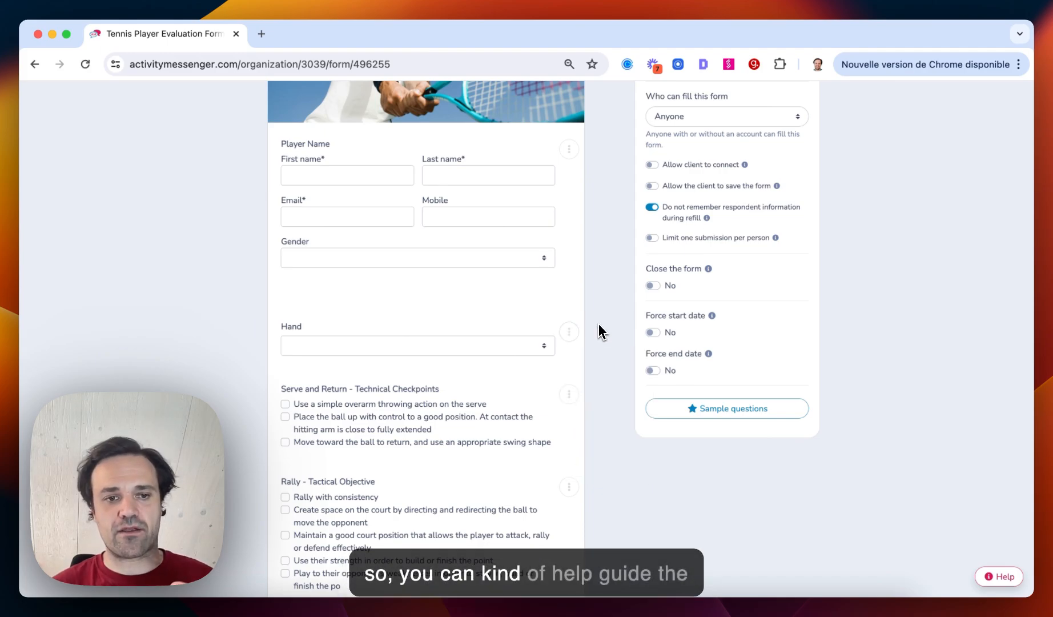
Move the "Does the player...?" question below "Serve and Return - Tactical Objective"
scroll(588, 334, down, 7)
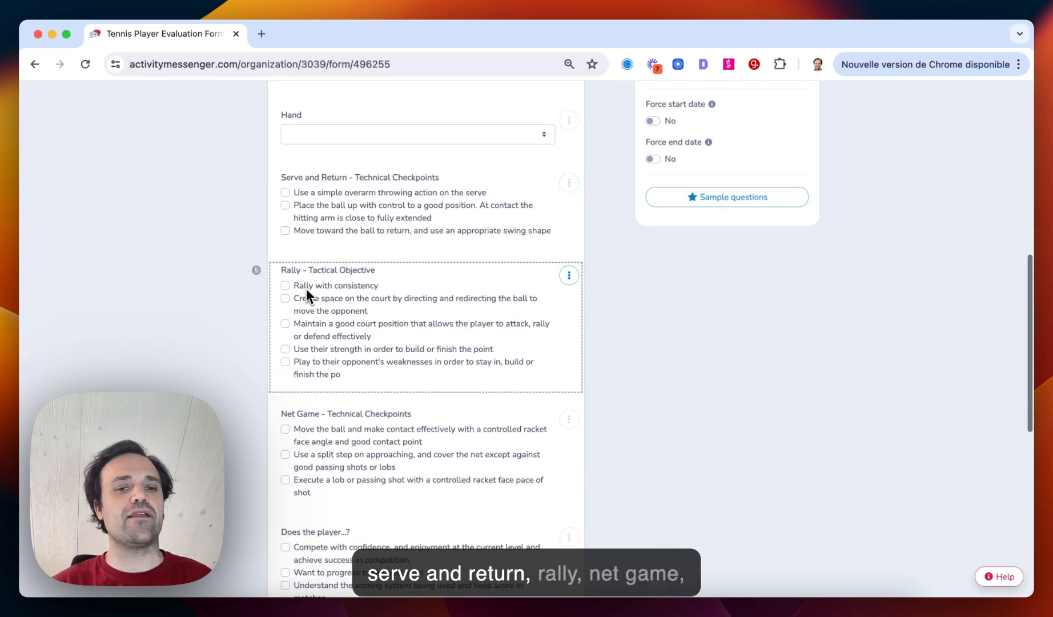
scroll(302, 342, down, 2)
scroll(304, 346, down, 6)
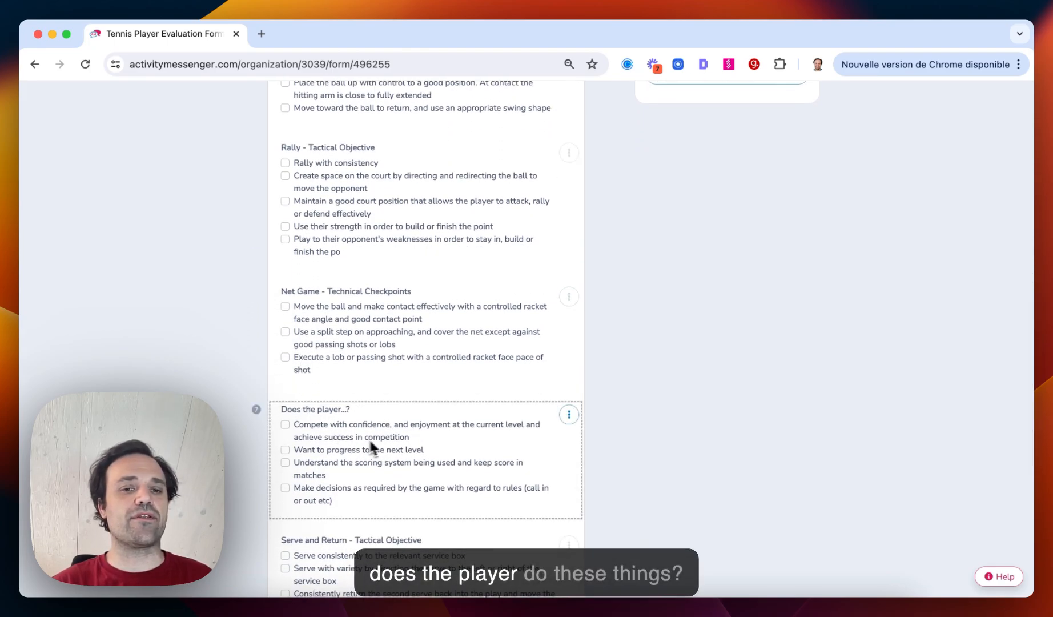
drag(329, 485, 309, 366)
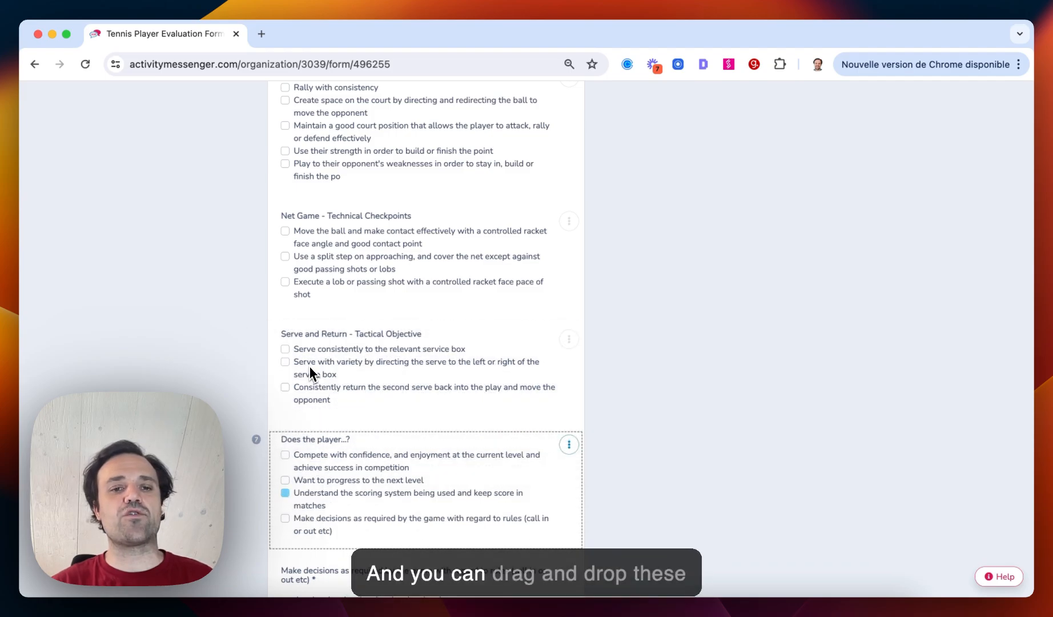
Open the "Rally - Tactical Objective" question for editing and review its options in the one-value-per-line batch list
scroll(388, 313, up, 6)
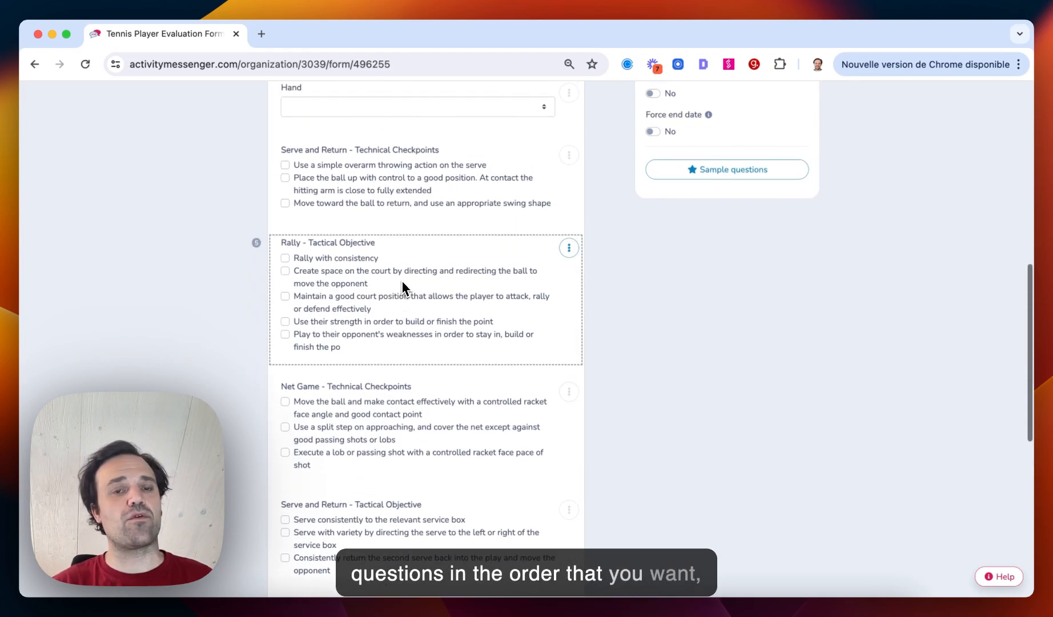
click(569, 249)
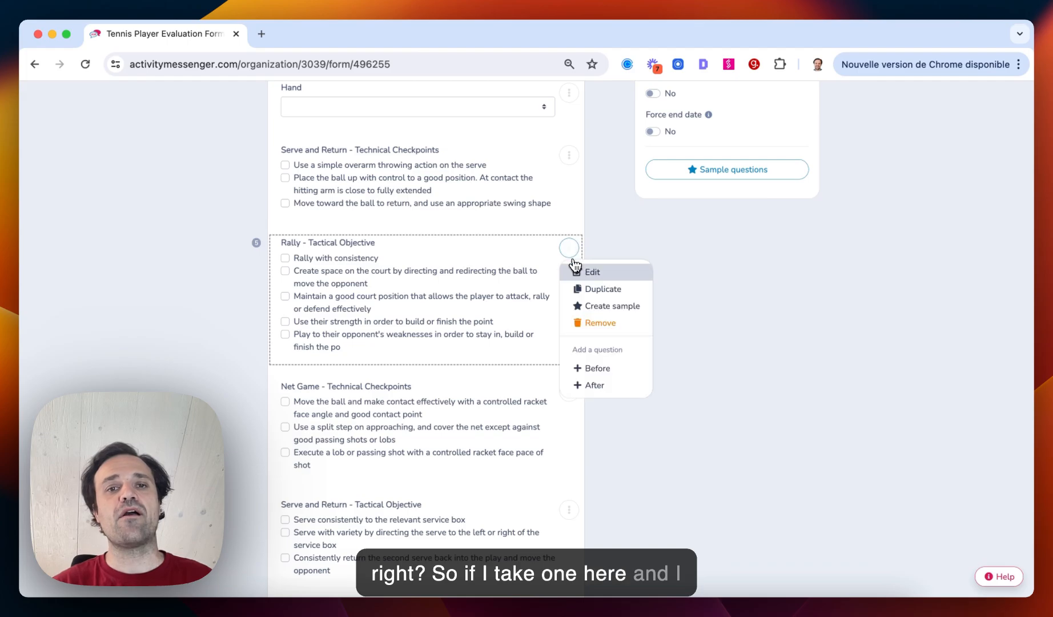
click(578, 268)
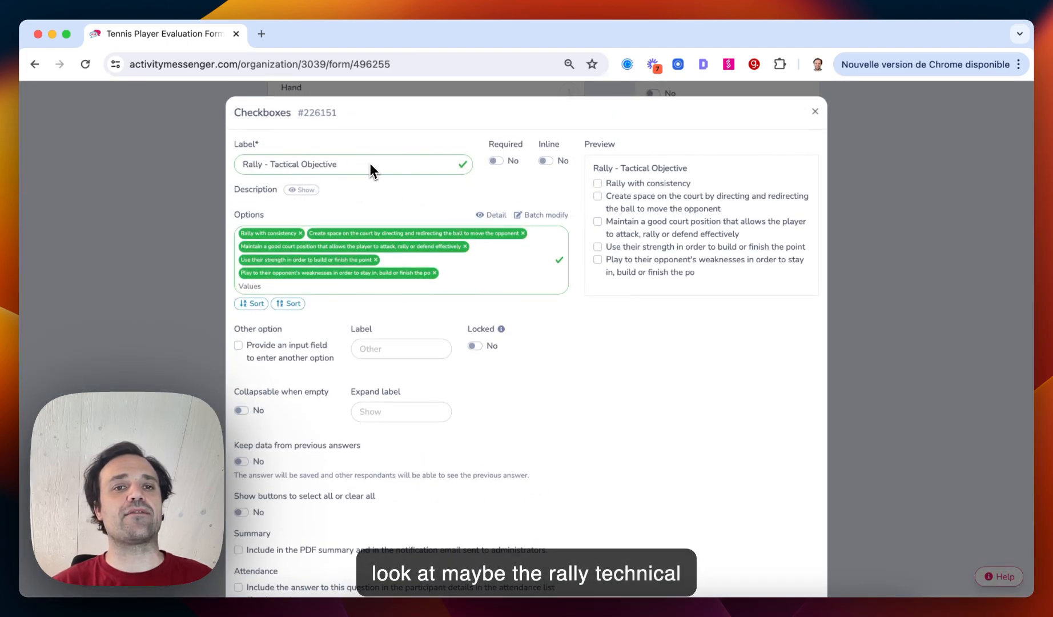
click(544, 216)
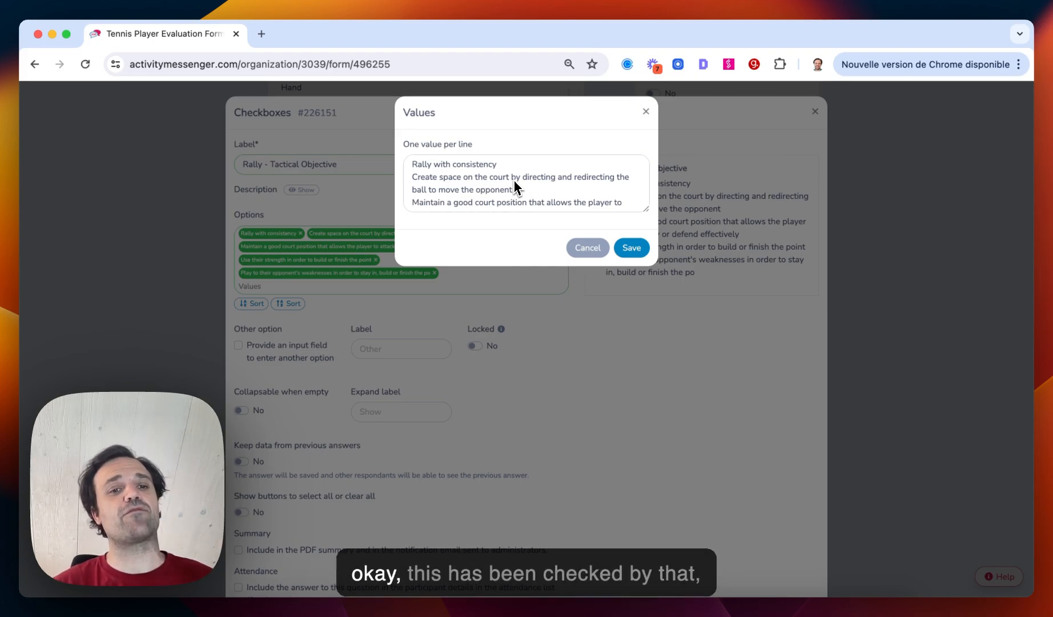
click(617, 251)
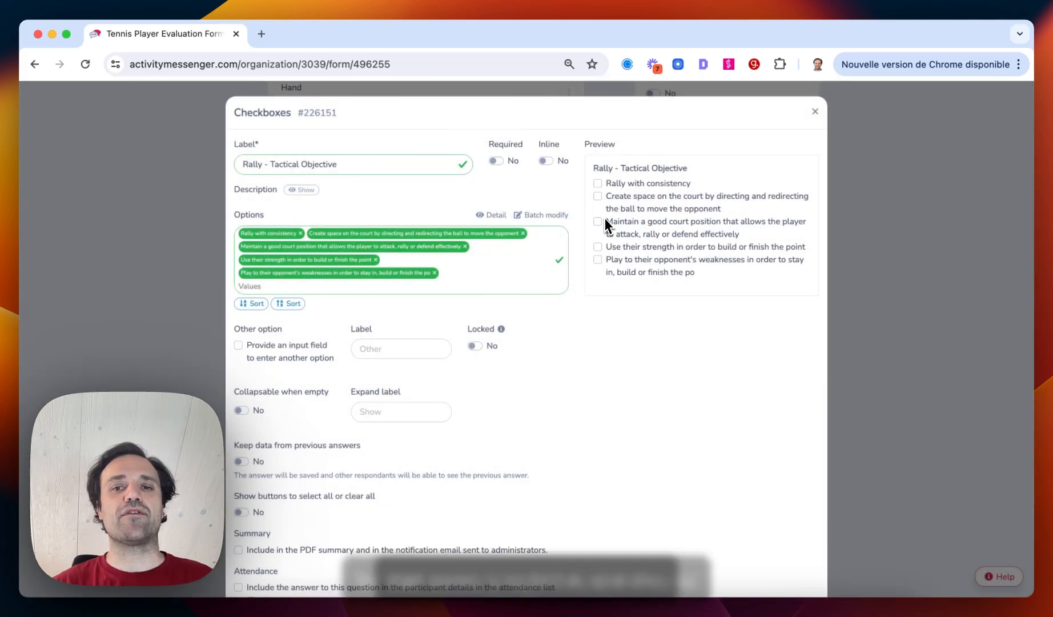
Test the rally question's preview by ticking the "Create space on the court" and "Use their strength" options, and close its settings
click(598, 196)
click(598, 246)
scroll(601, 246, down, 5)
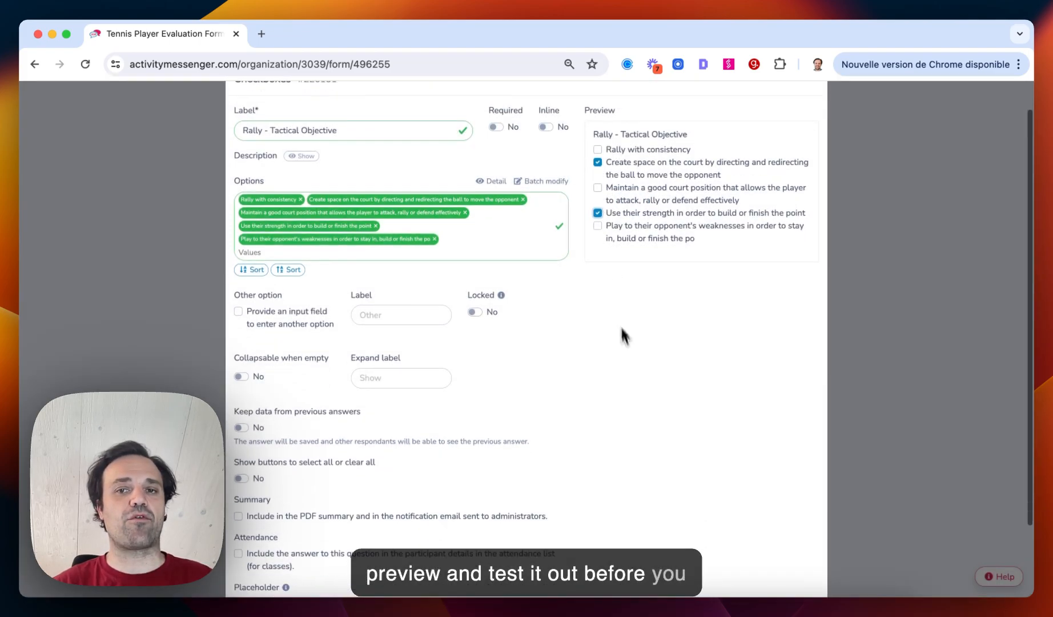
click(800, 560)
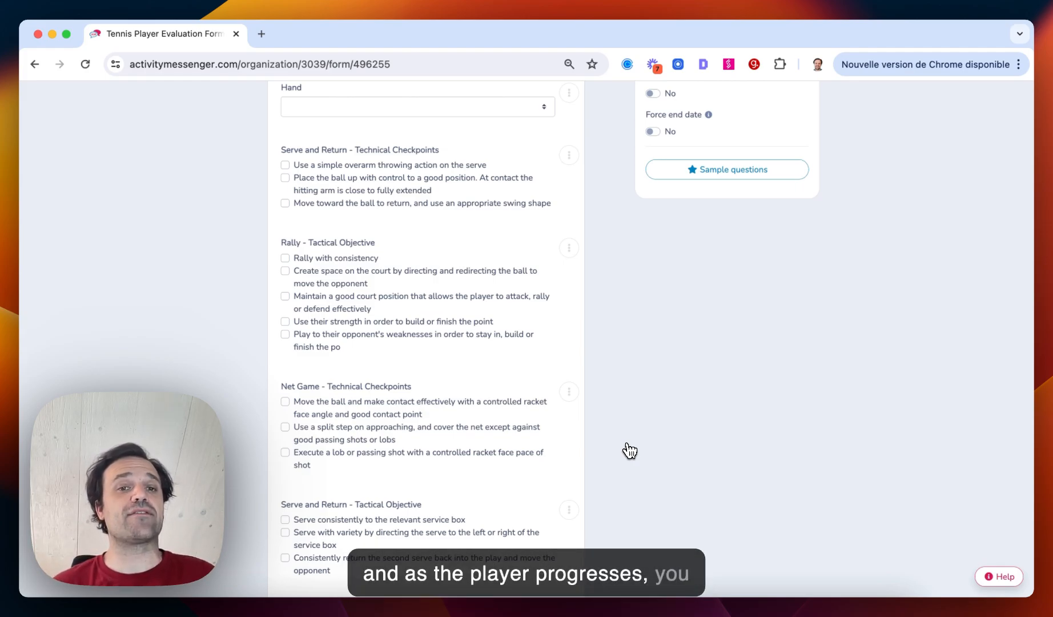
Add an input question labelled "Comments" with multiple lines enabled at the end of the form
scroll(628, 449, down, 2)
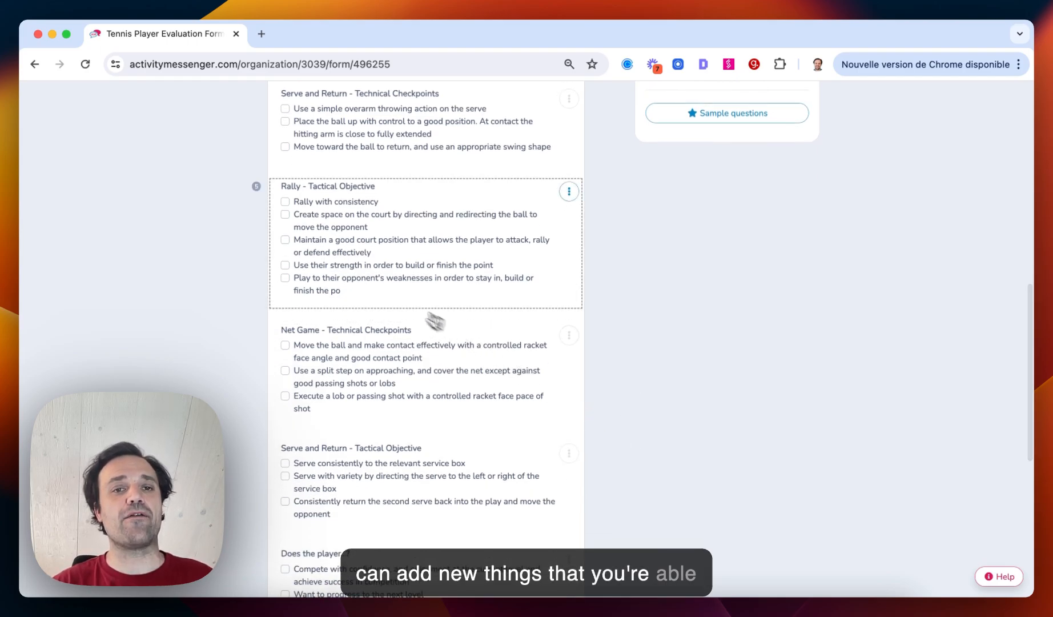
scroll(327, 313, down, 6)
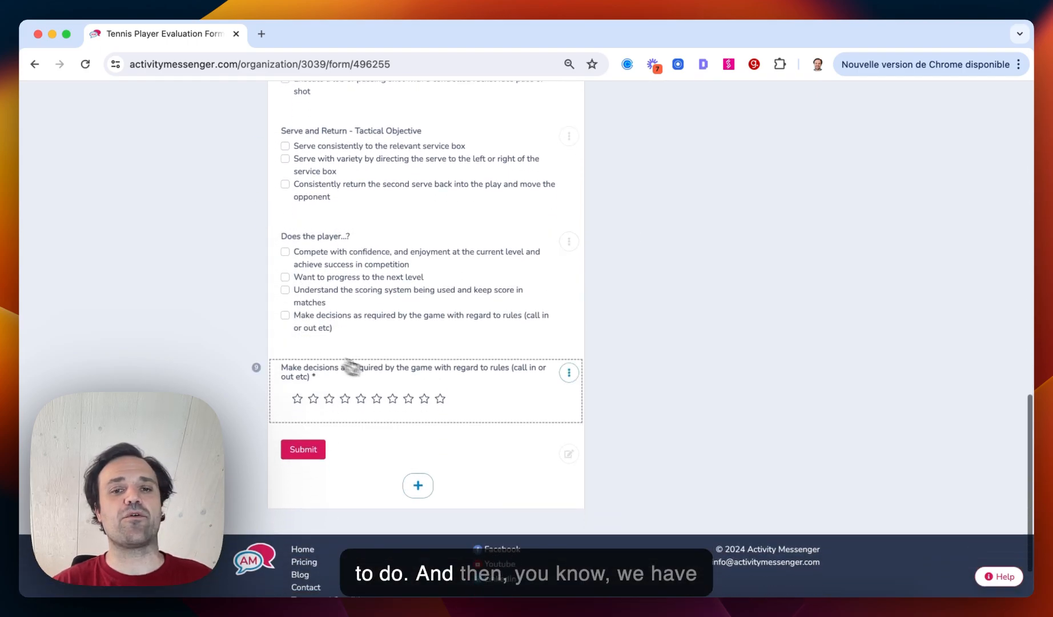
click(422, 486)
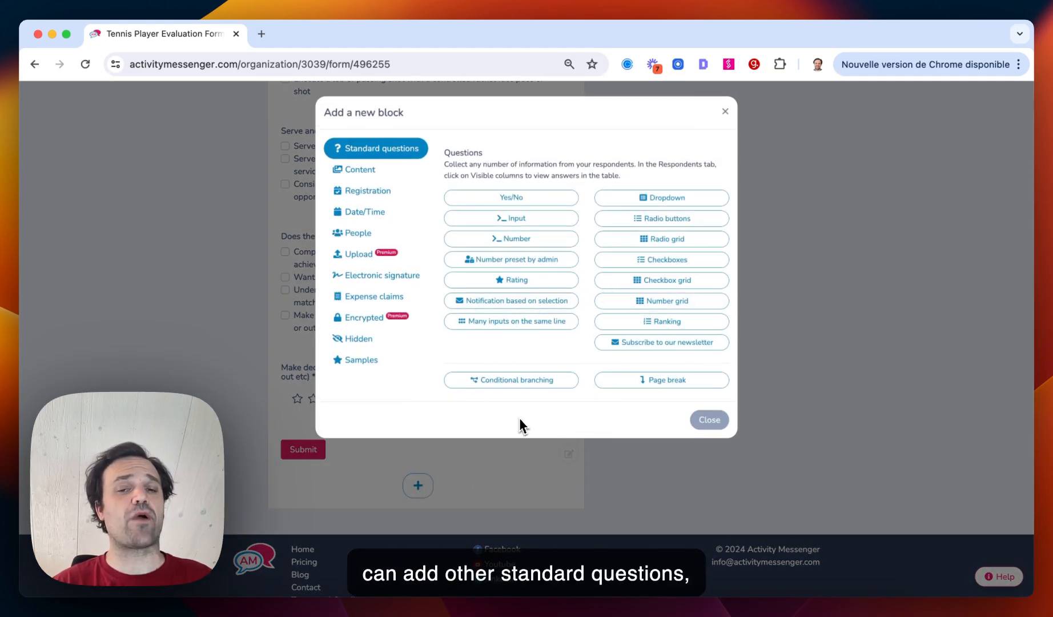
click(491, 217)
double_click(291, 170)
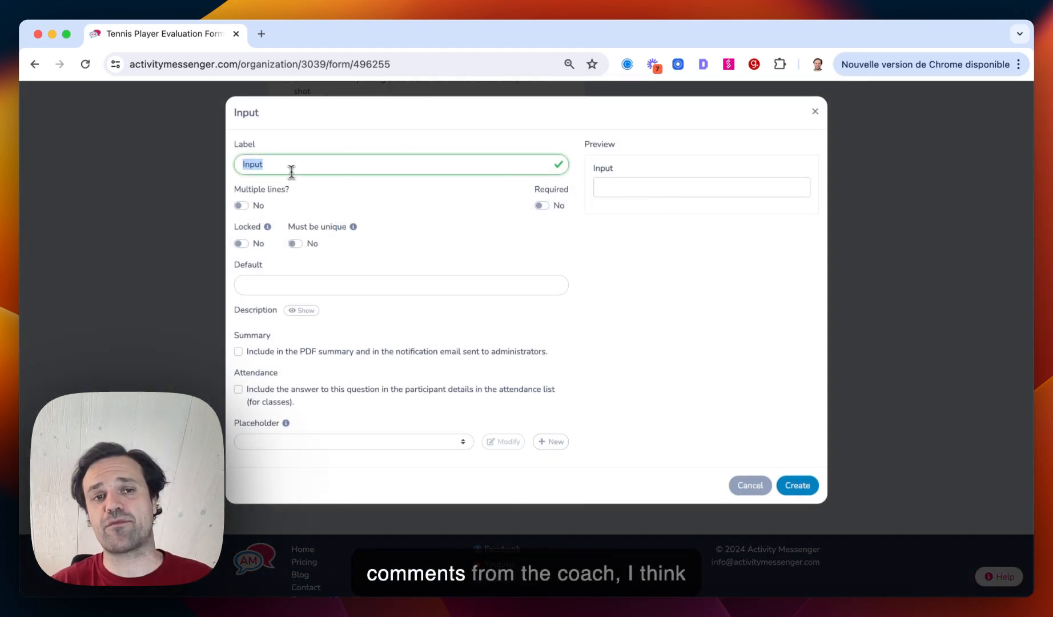
text(Comments)
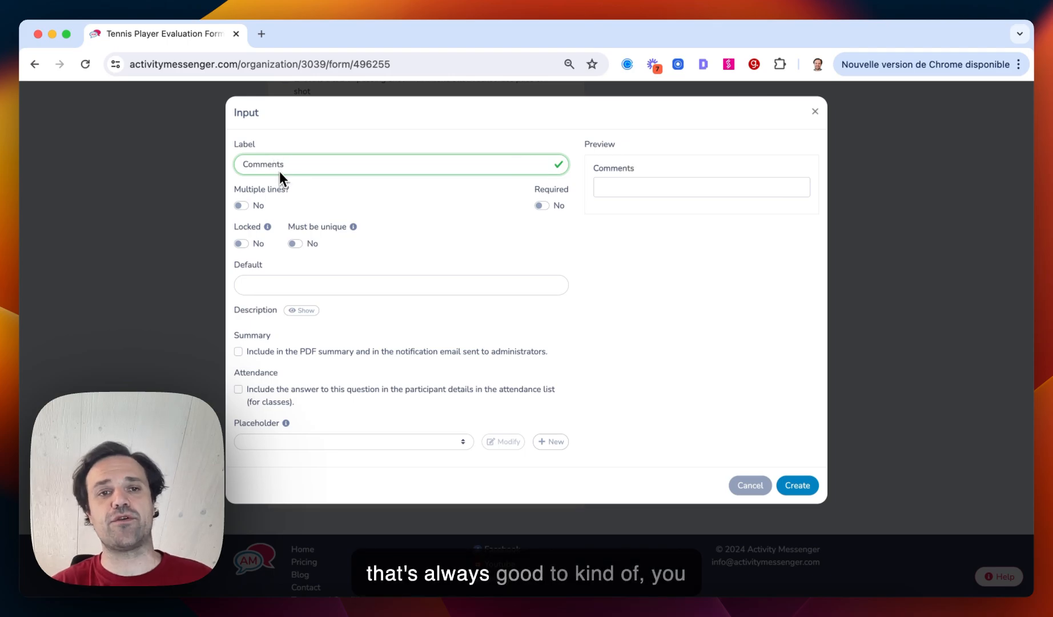
click(255, 205)
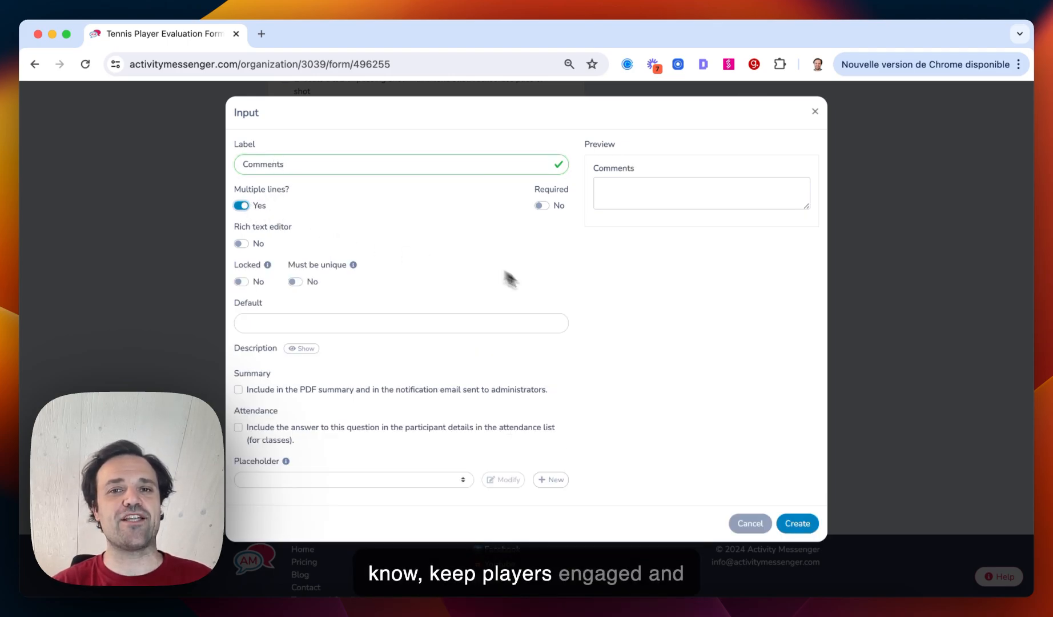
click(782, 523)
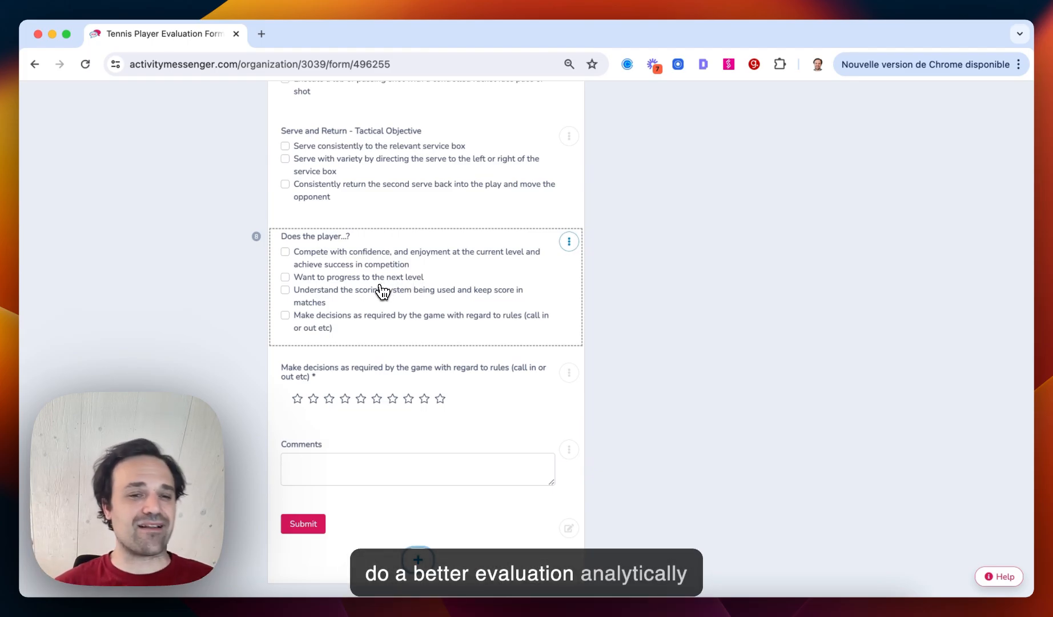
scroll(313, 474, down, 2)
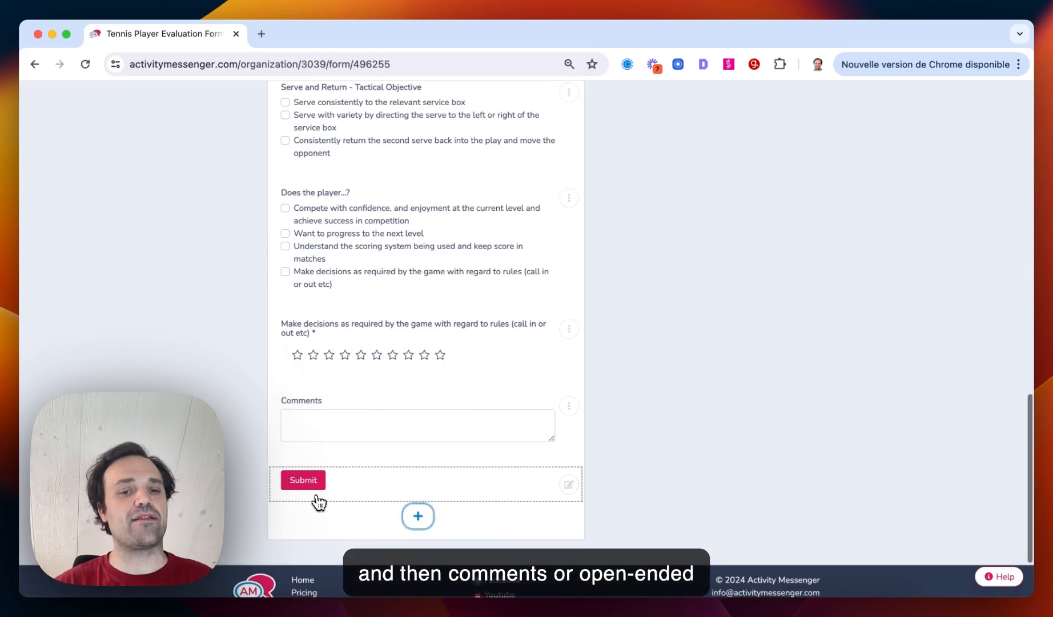
click(408, 517)
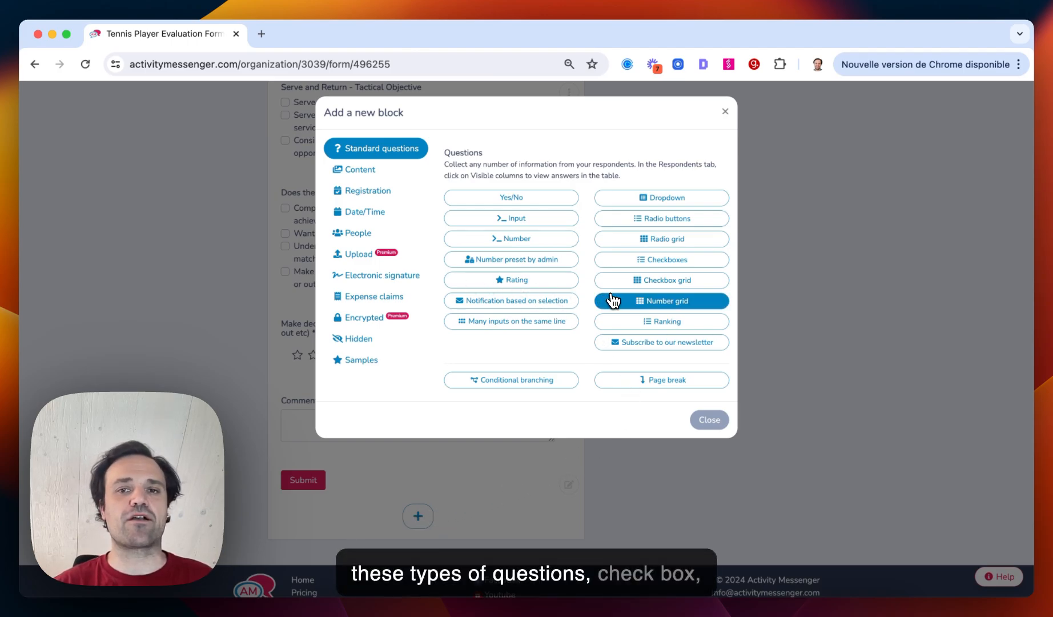
click(657, 240)
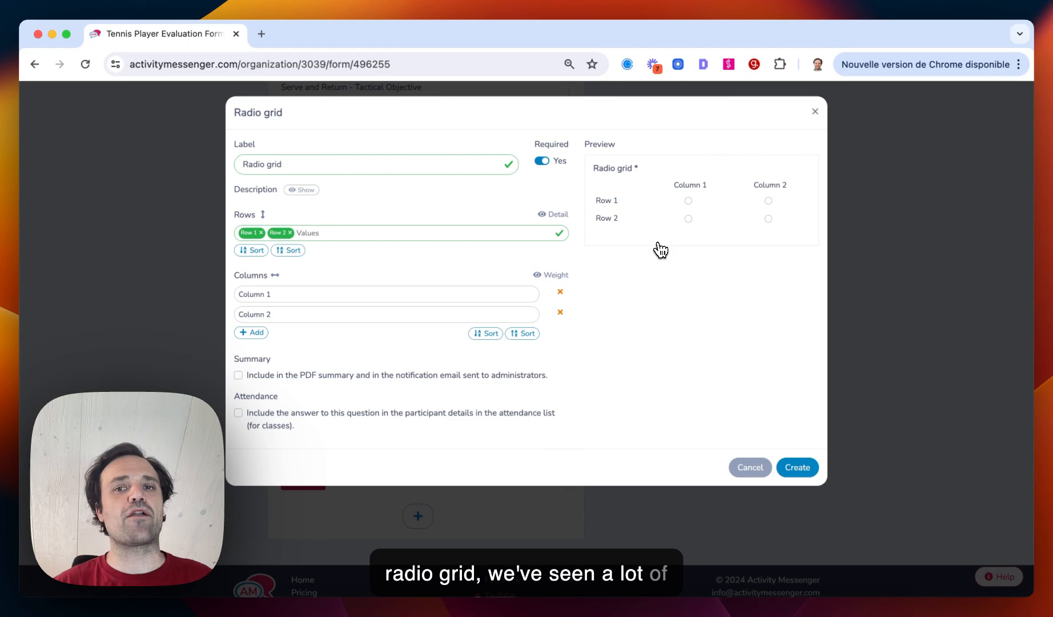
click(297, 294)
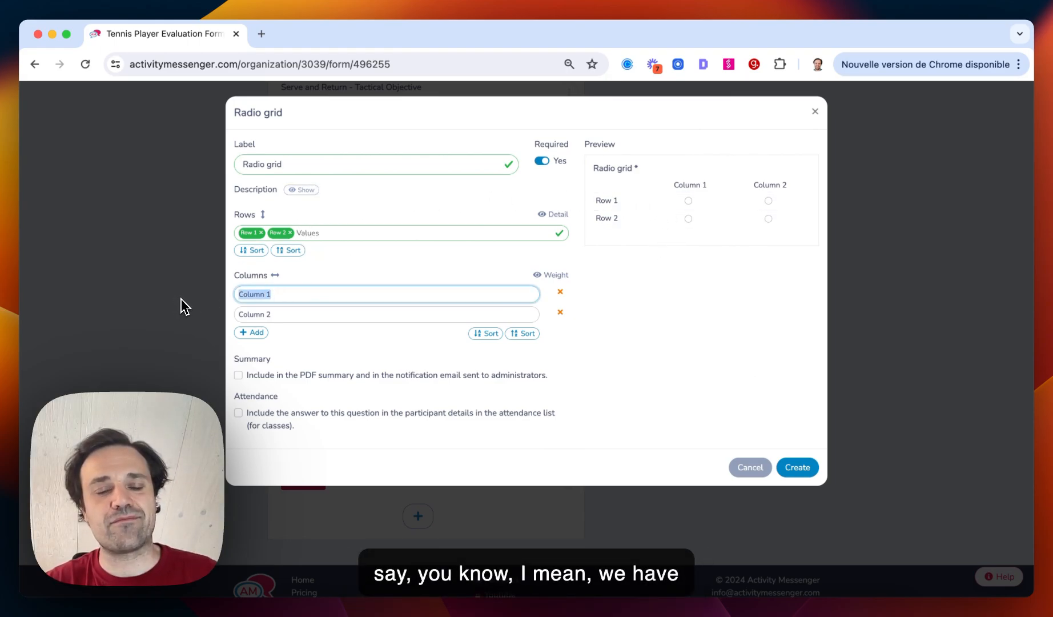
text(GRe)
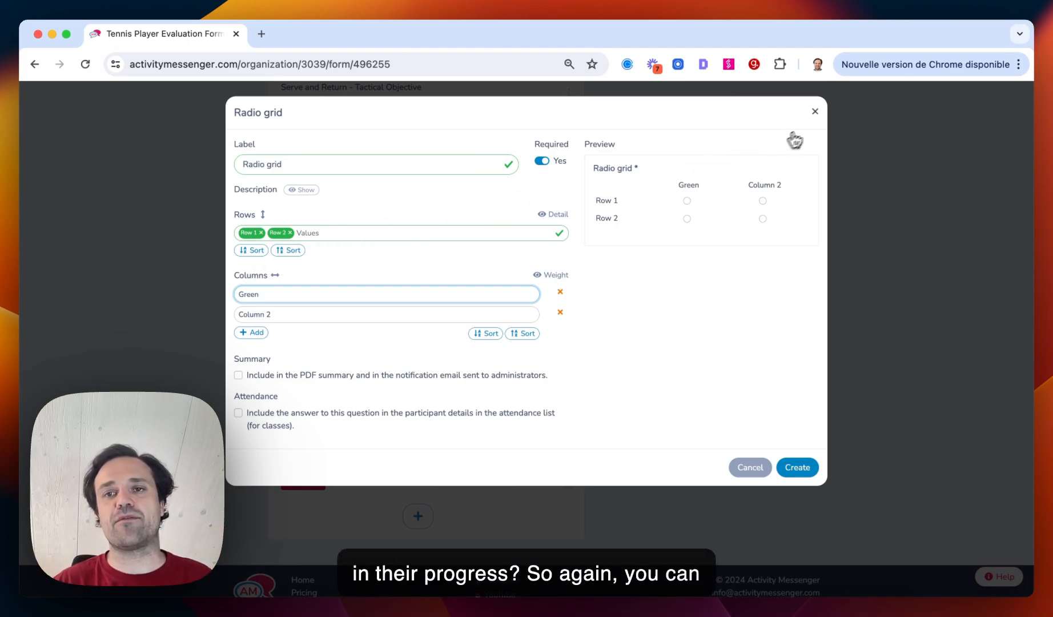
click(815, 112)
click(725, 111)
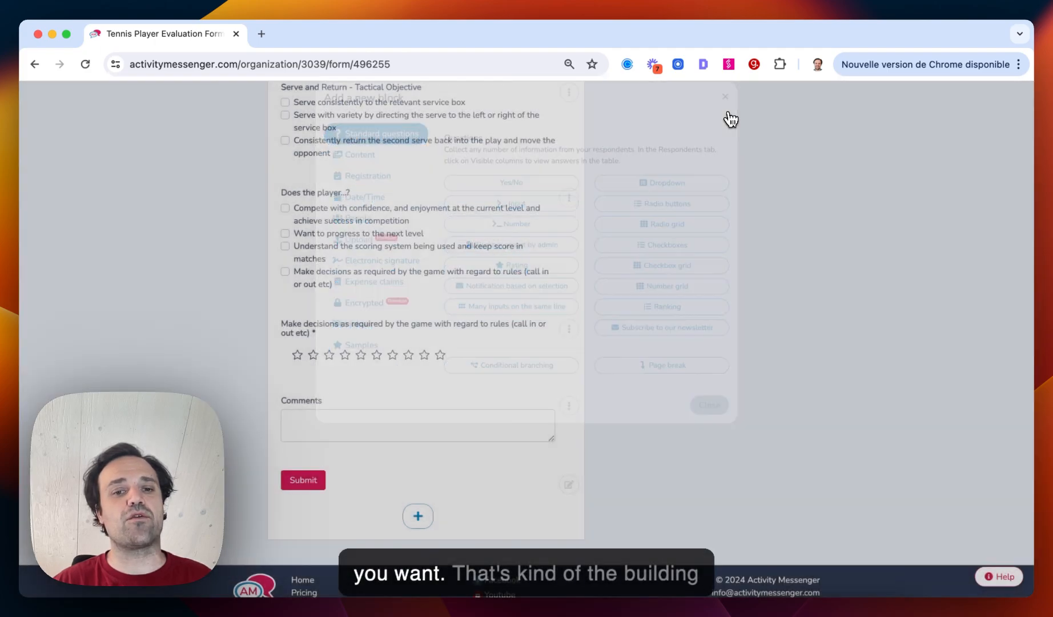
Review the form's sharing options, including the shareable link, website embedding and QR code
scroll(663, 170, up, 15)
scroll(640, 198, up, 1)
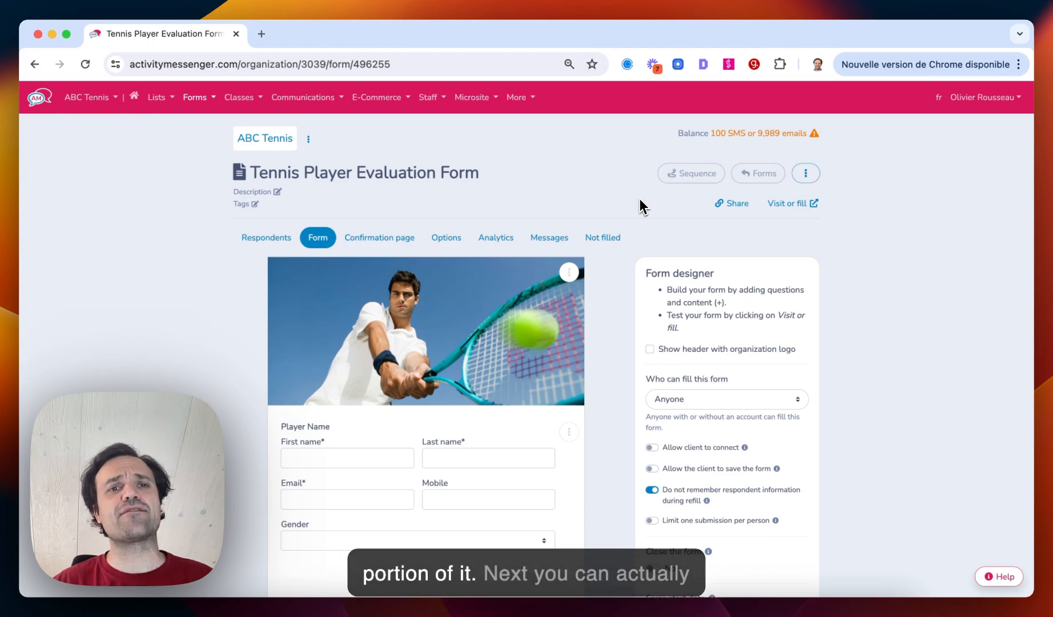
click(739, 204)
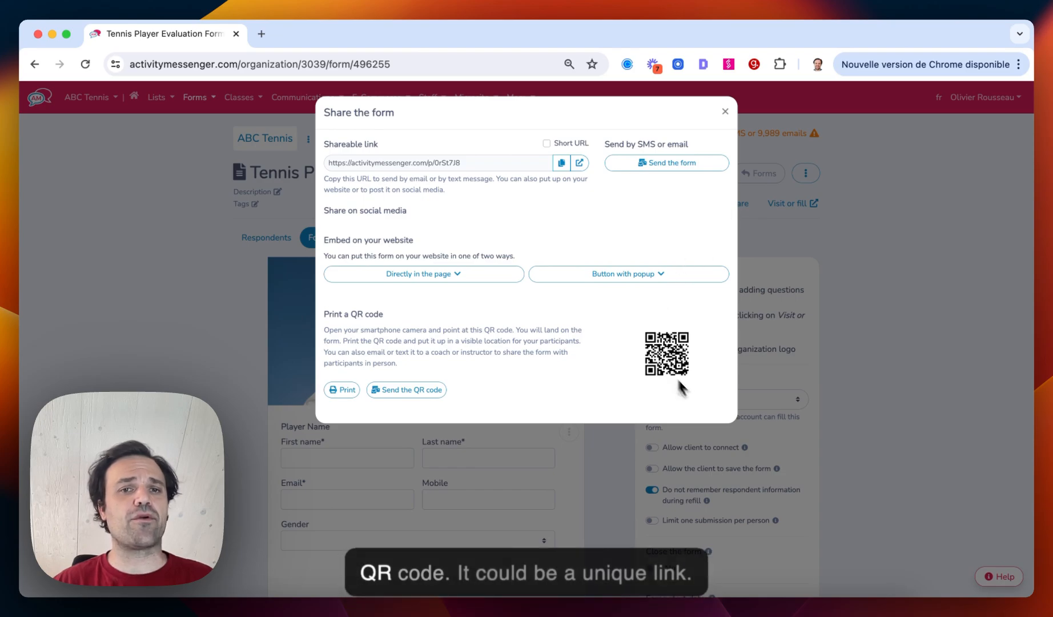
click(724, 112)
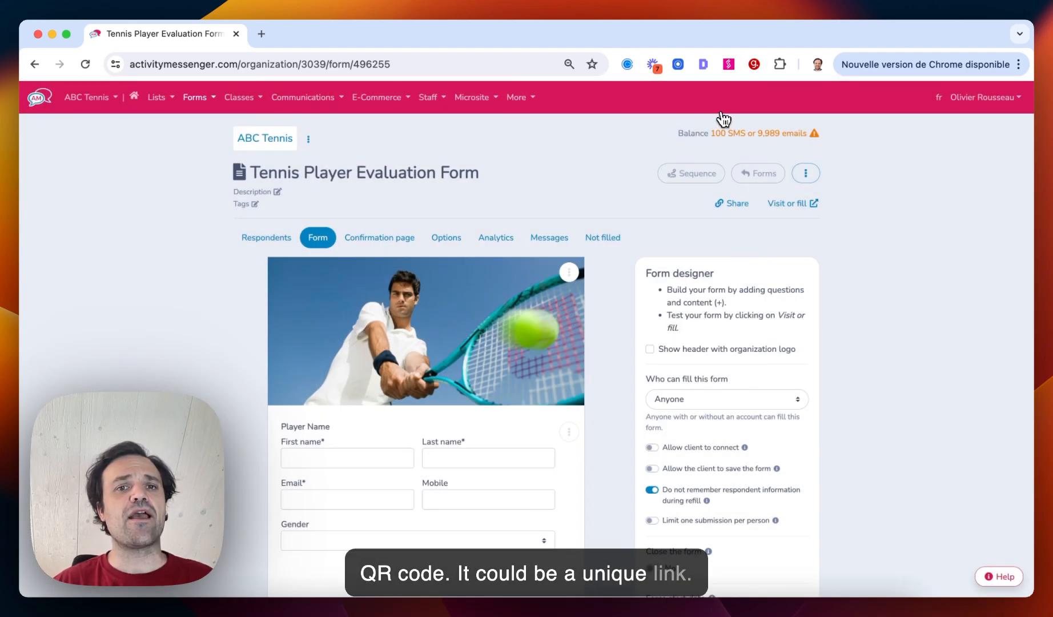
Open the evaluation form for filling in and enter the player's saved contact details, gender Male and hand Left
click(800, 203)
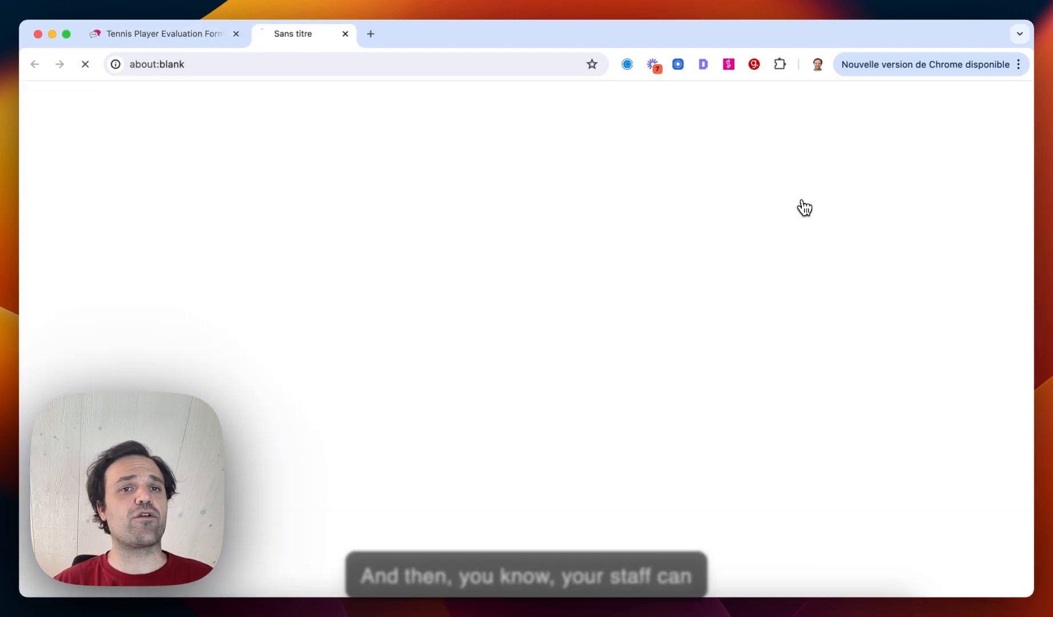
click(460, 296)
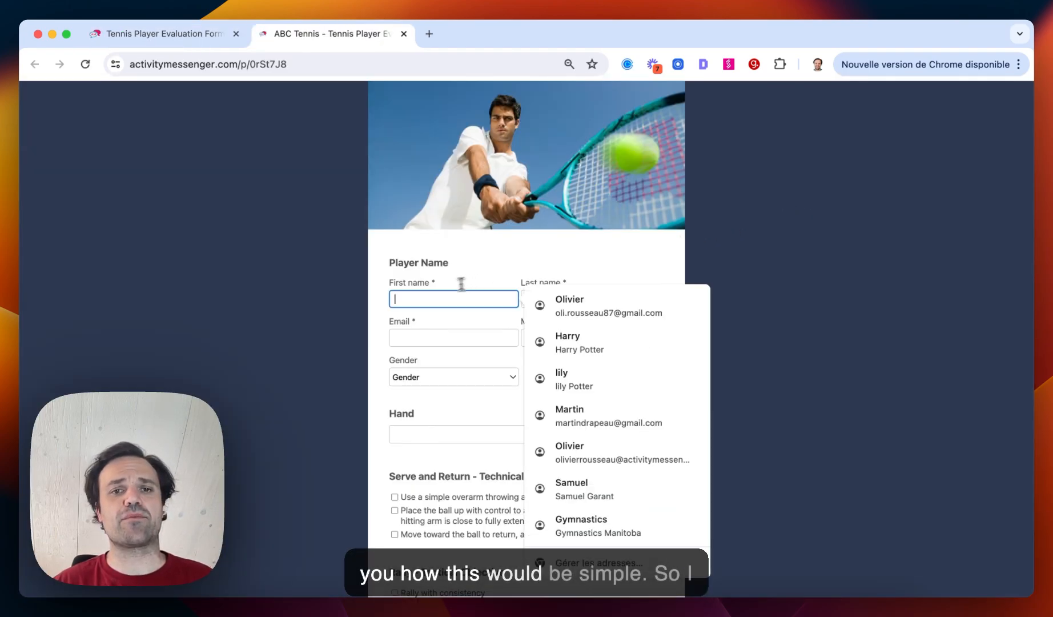
key(Down)
key(Return)
click(458, 375)
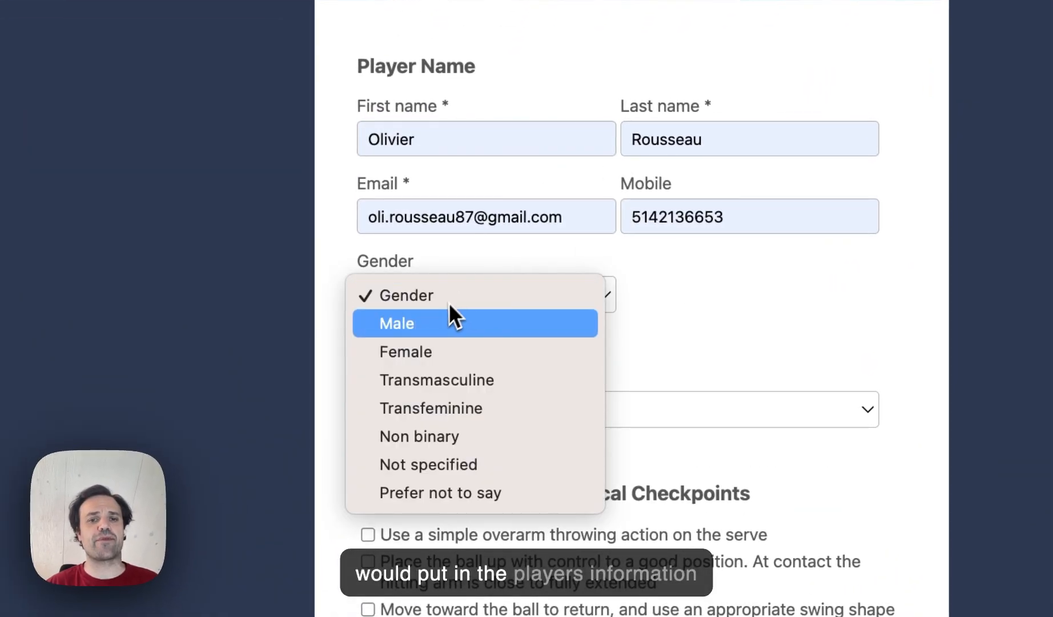
click(451, 323)
click(514, 409)
click(492, 445)
Tick the first two serve-and-return technical checkpoints and the rally objectives on using their strength and playing to the opponent's weaknesses
scroll(605, 369, down, 5)
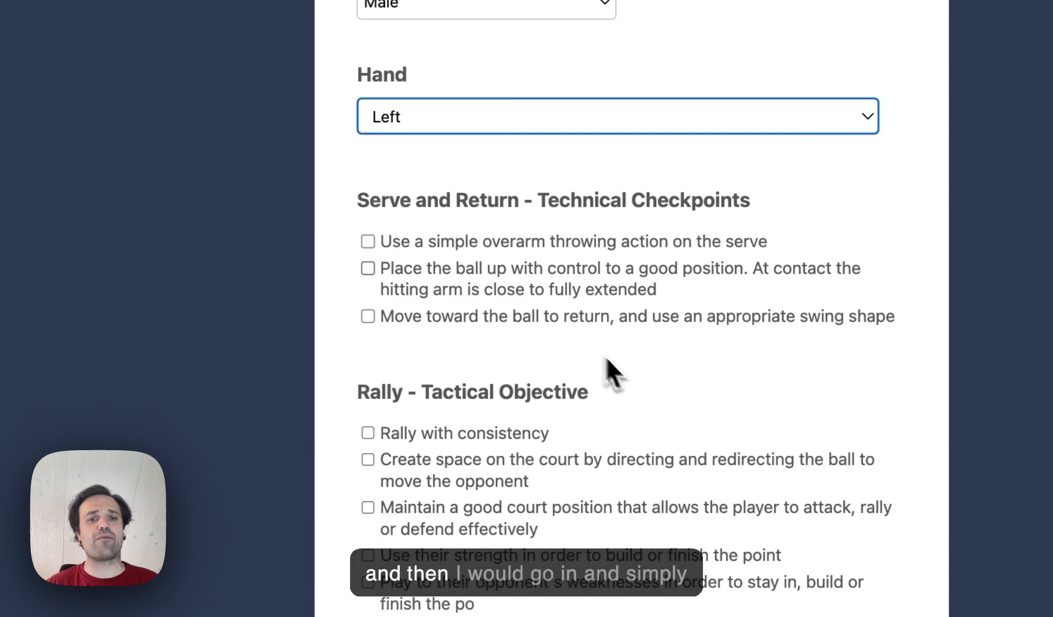
click(368, 239)
scroll(378, 309, down, 5)
click(368, 241)
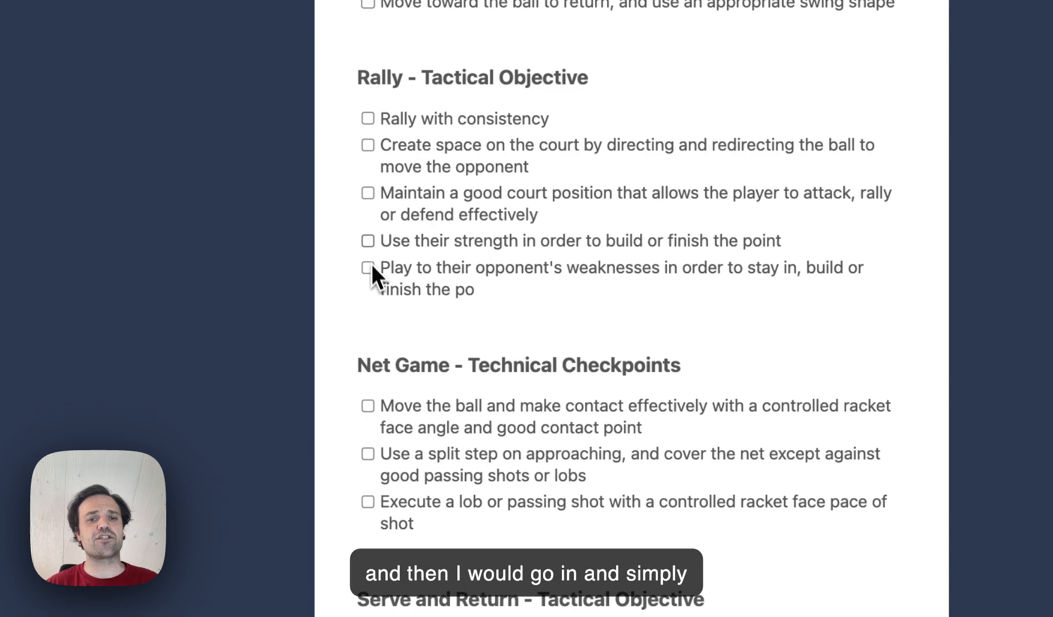
click(368, 267)
Tick the first net-game checkpoint, the first two serve-and-return tactical objectives and the first two "Does the player...?" items
scroll(368, 268, down, 3)
click(368, 287)
scroll(370, 283, down, 6)
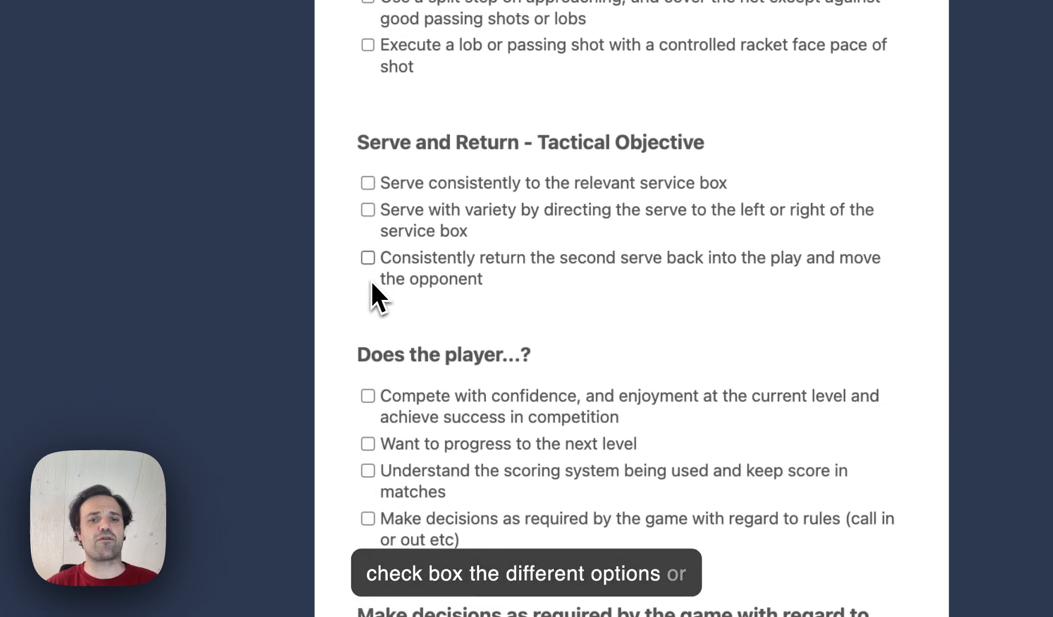
click(368, 181)
scroll(368, 205, down, 5)
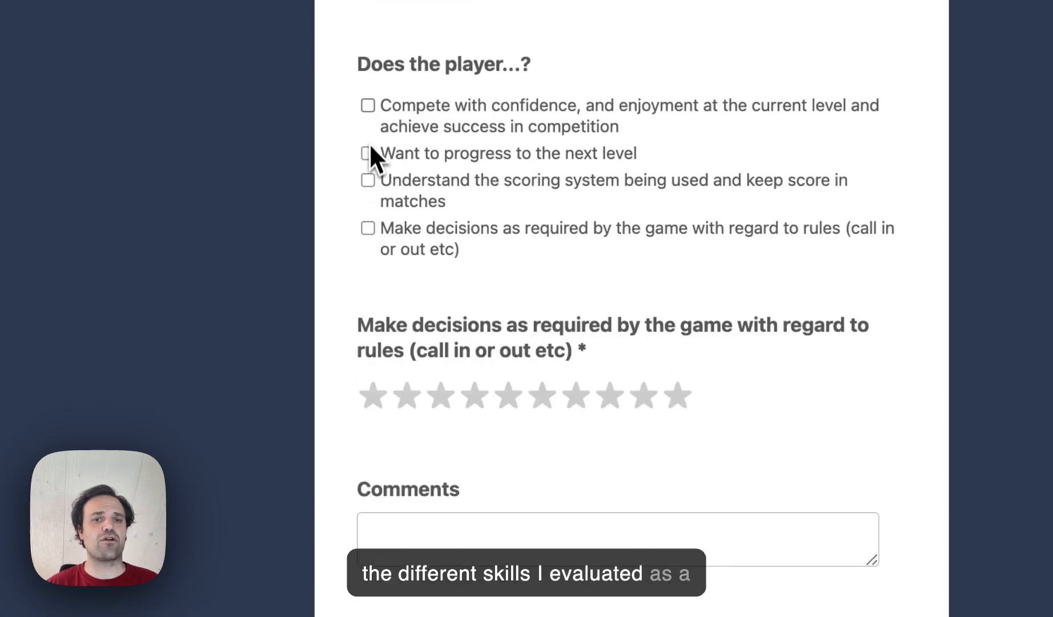
Rate the decision-making question 8 stars, enter "Great Job" as the comment and submit the evaluation
click(644, 395)
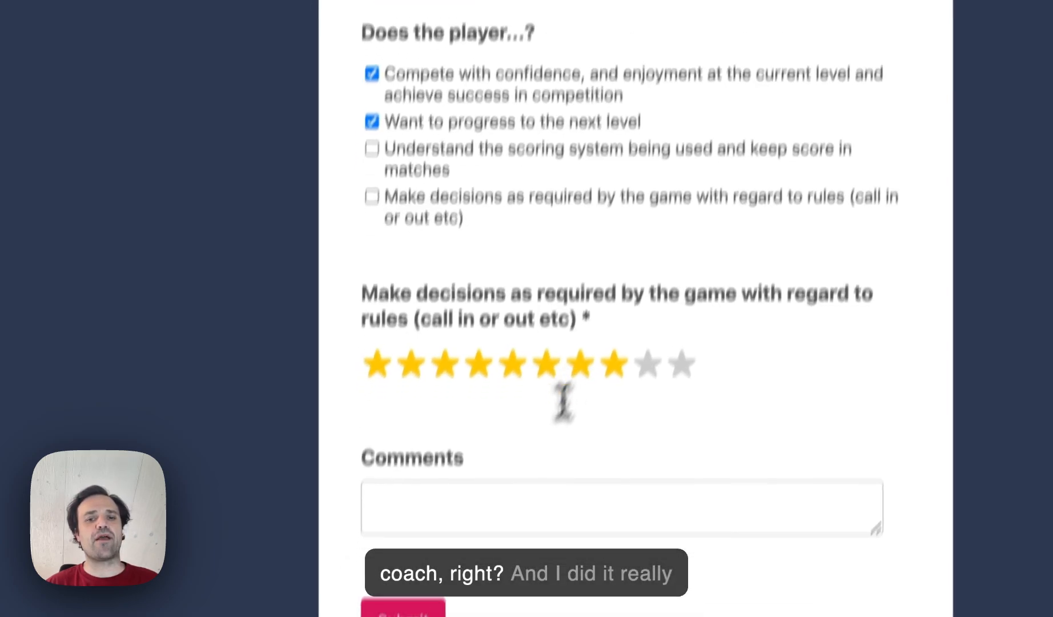
click(483, 525)
text(Great Job)
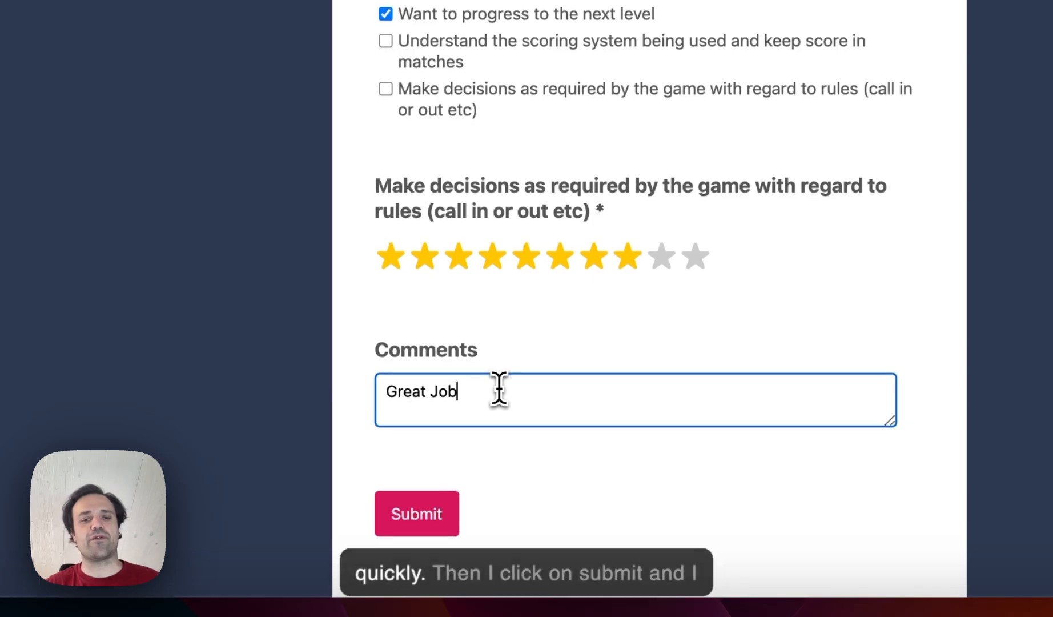
scroll(544, 351, down, 5)
click(417, 256)
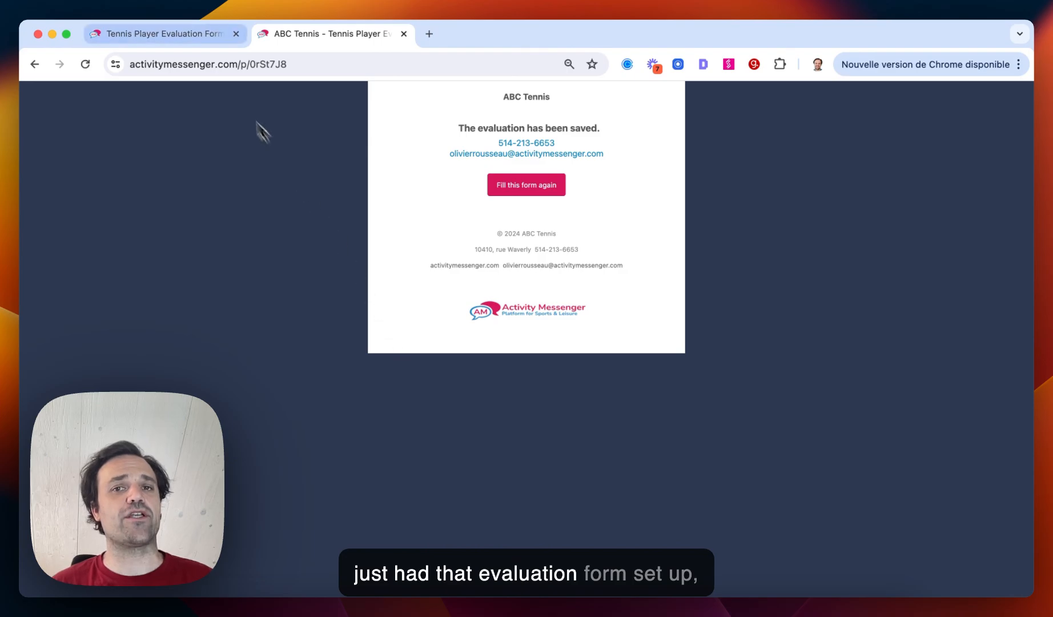
Review the submitted evaluation's answers and PDF options from the form's respondents list, and close the record
click(193, 31)
click(258, 235)
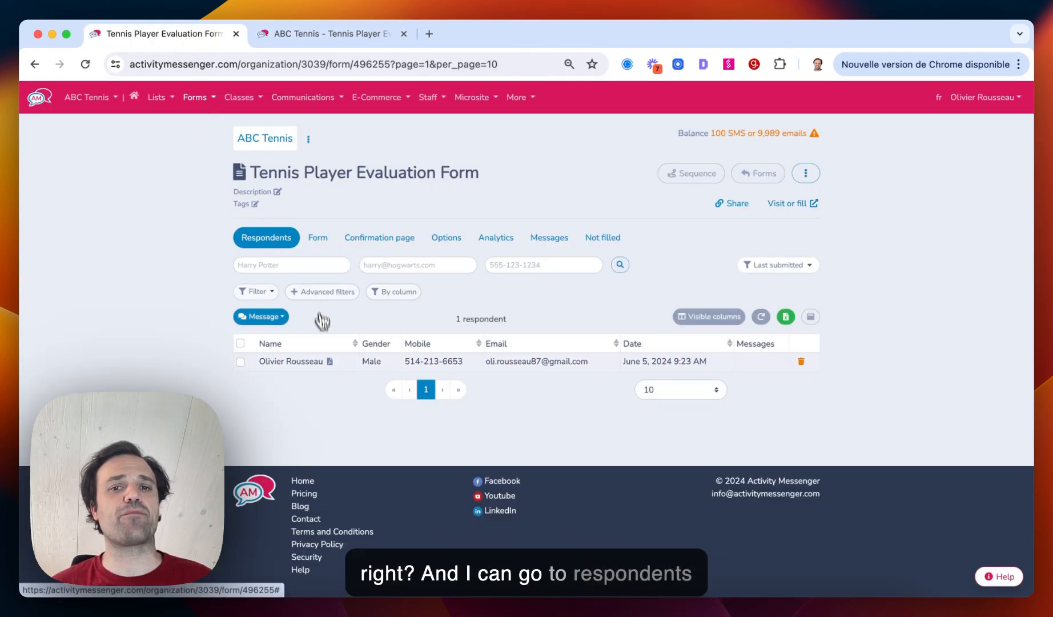
click(303, 362)
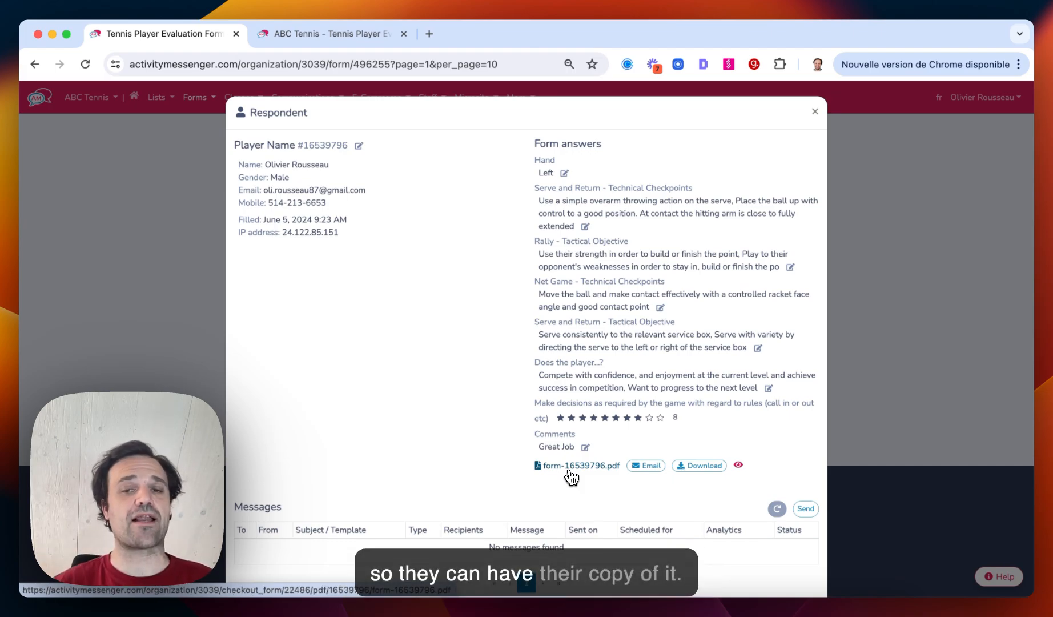
click(814, 112)
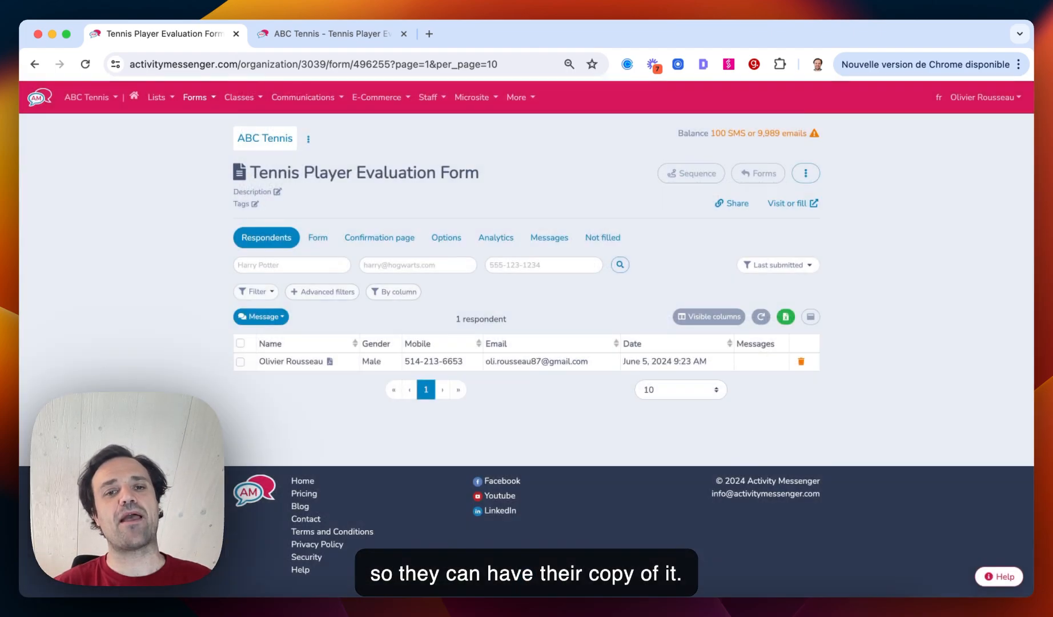
Add Hand, Serve and Return - Technical Checkpoints, Rally - Tactical Objective and Serve and Return - Tactical Objective as visible columns in the respondents table
click(709, 317)
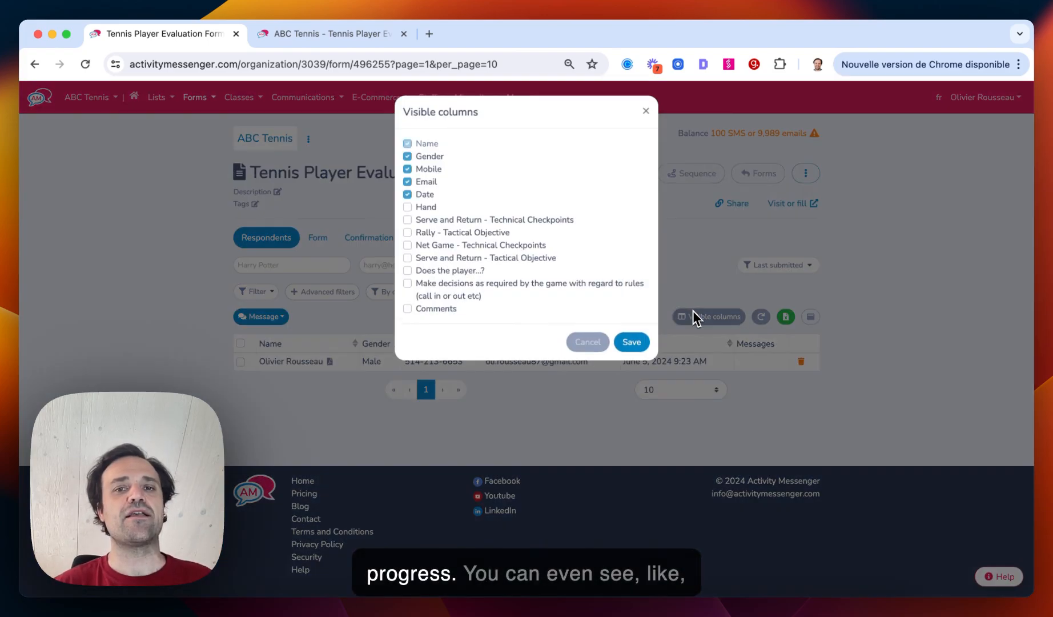
click(407, 207)
click(408, 219)
click(408, 232)
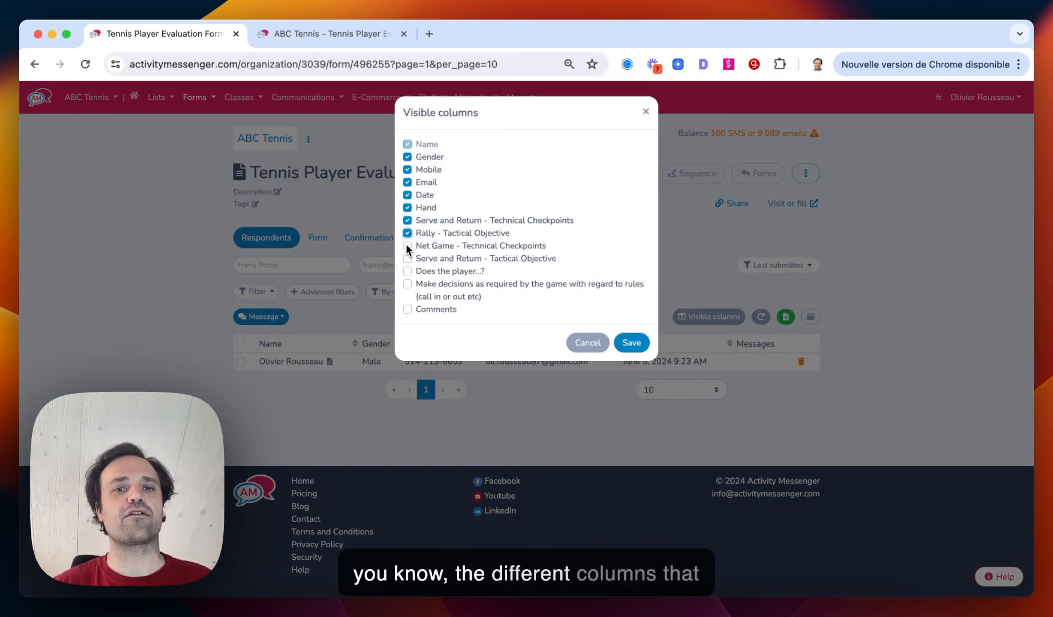
click(630, 343)
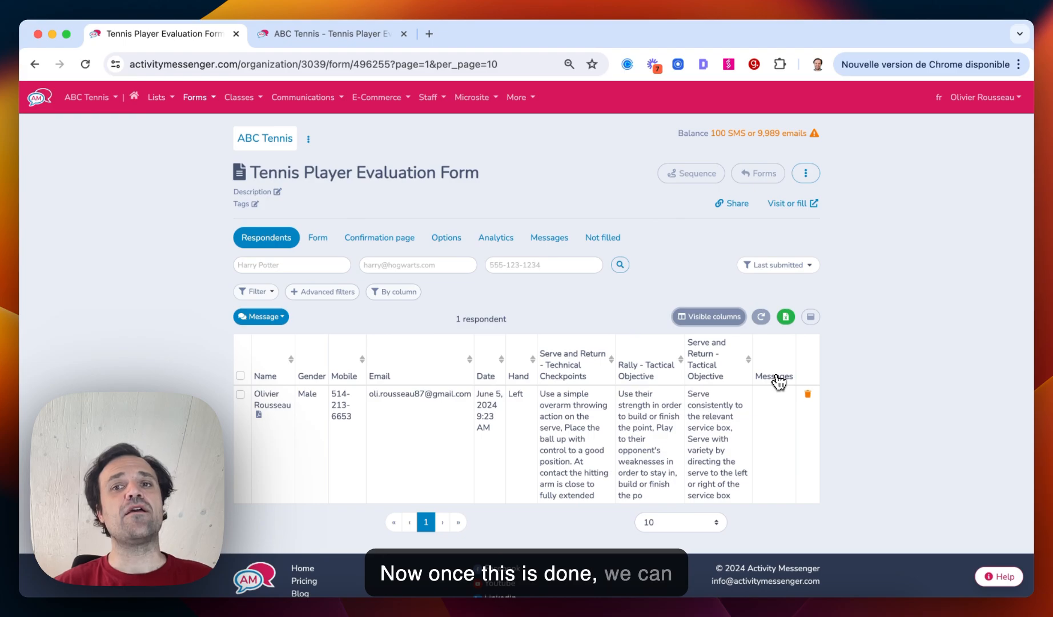
Start a new email message to all listed respondents with the filled form PDF attached
click(241, 375)
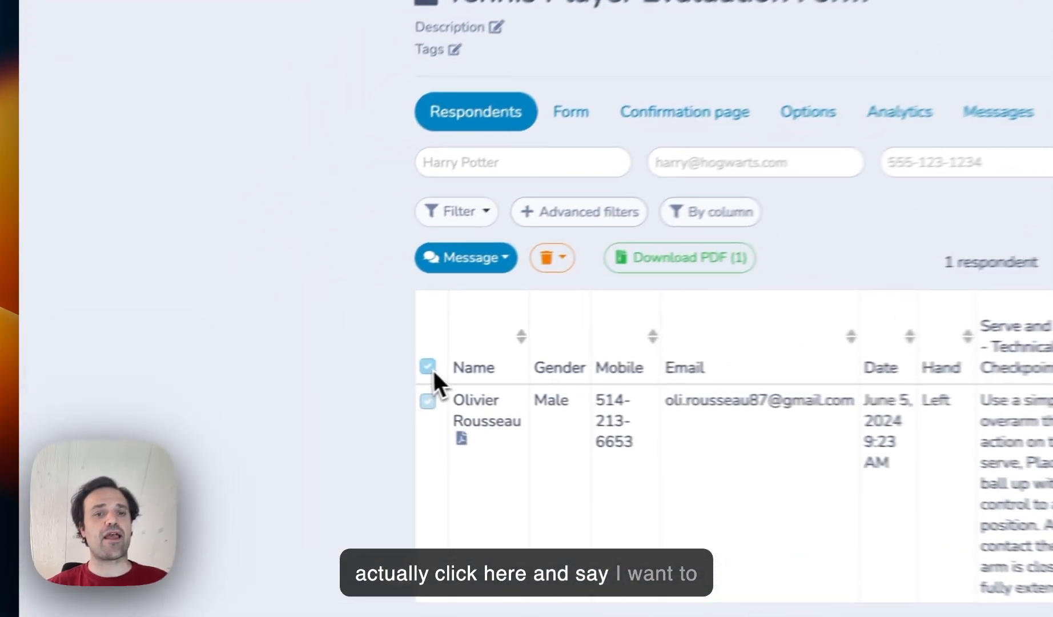
click(466, 257)
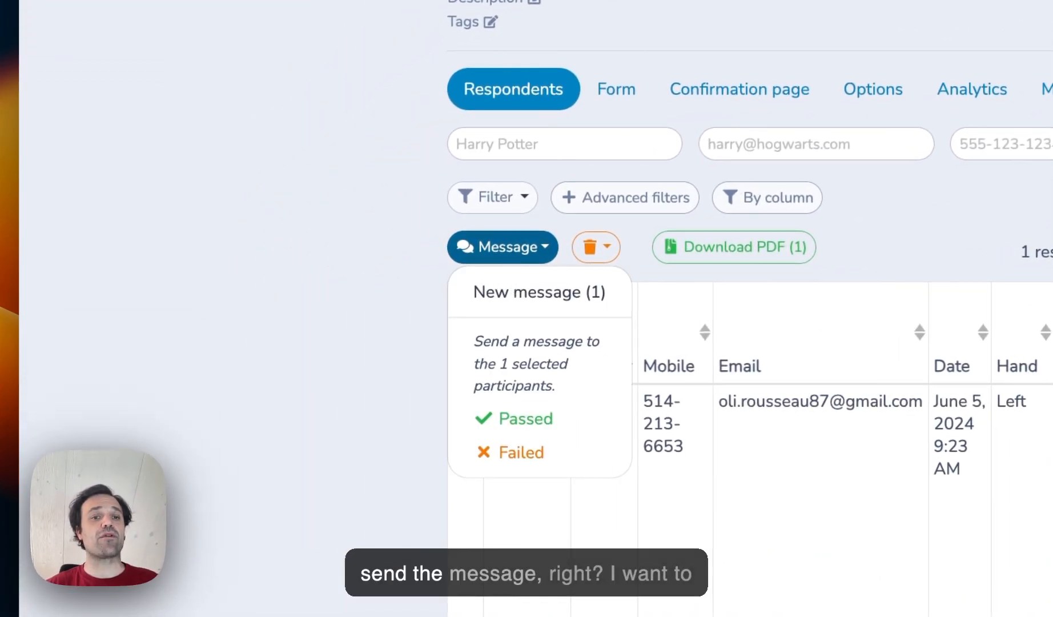
click(505, 306)
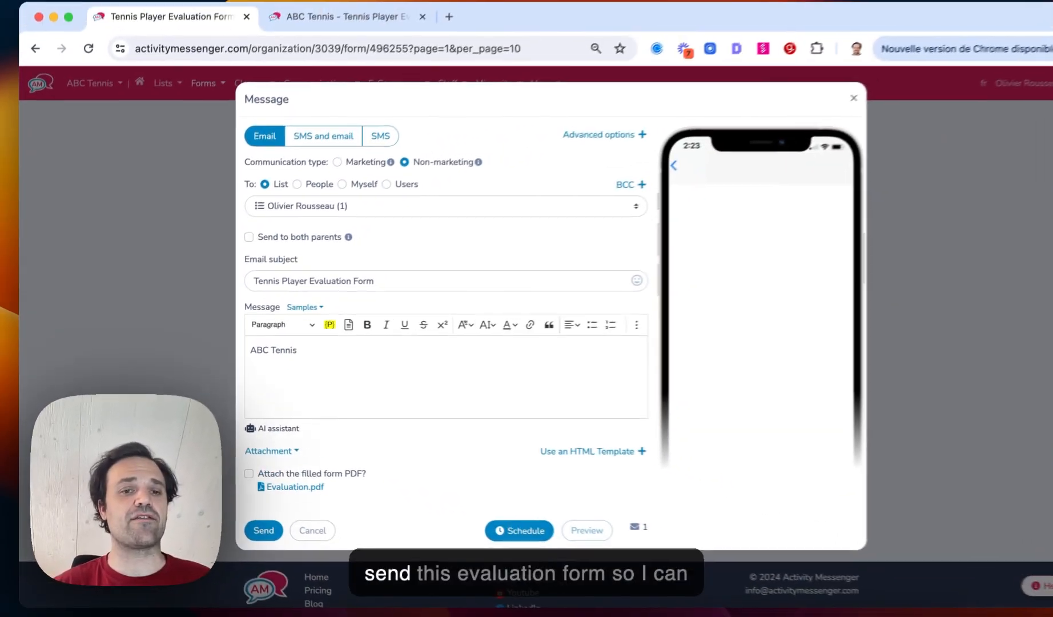
click(238, 471)
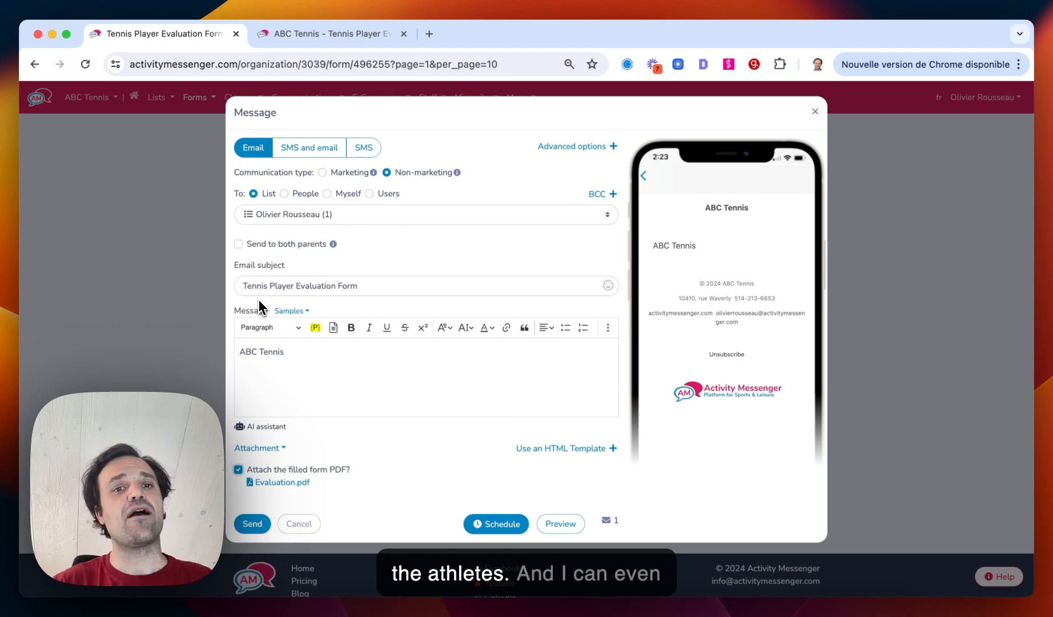
Replace the message body with "Hello" followed by the First name placeholder
click(311, 358)
drag(310, 357, 188, 350)
text(Hell)
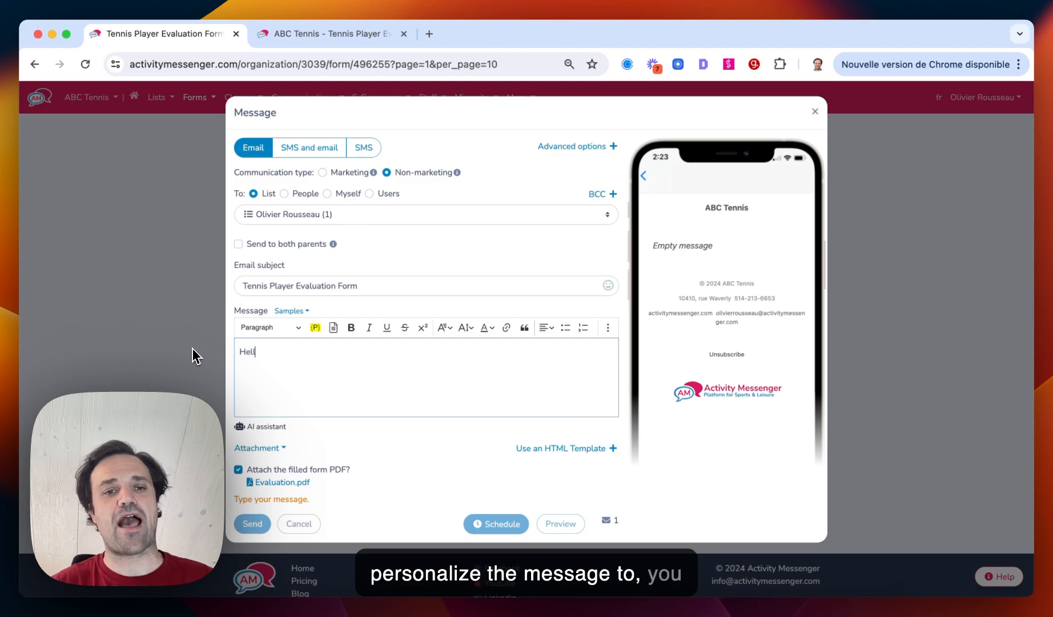
text(o)
click(315, 327)
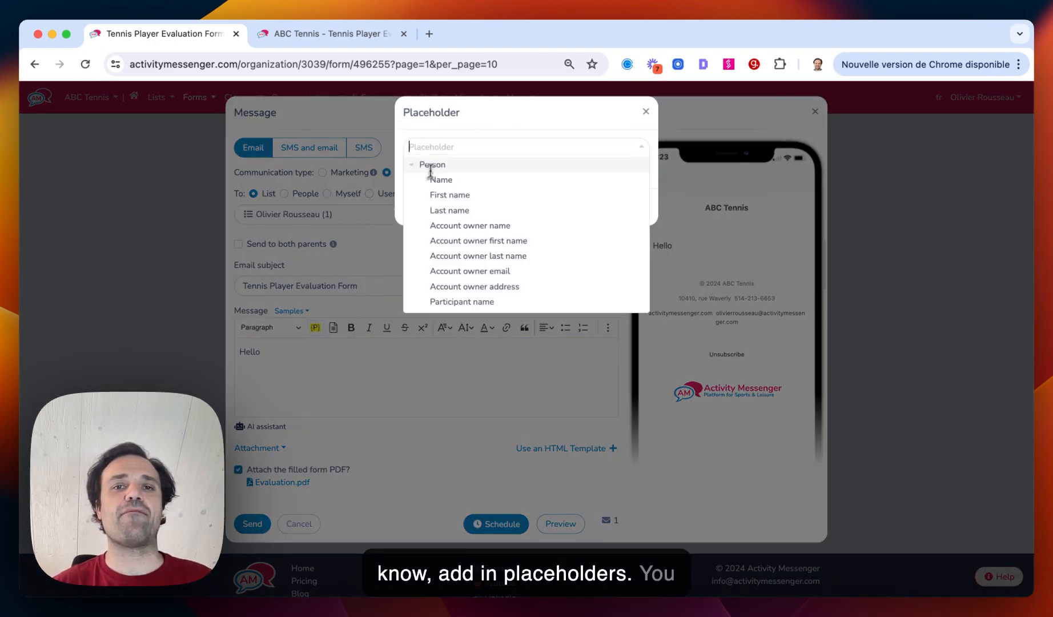
click(454, 194)
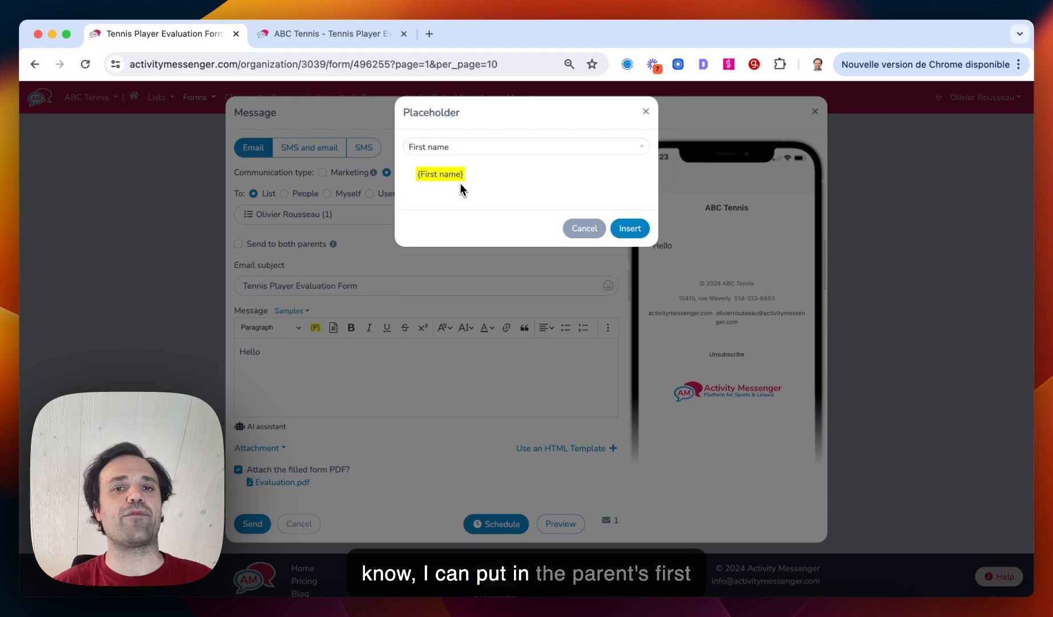
click(628, 229)
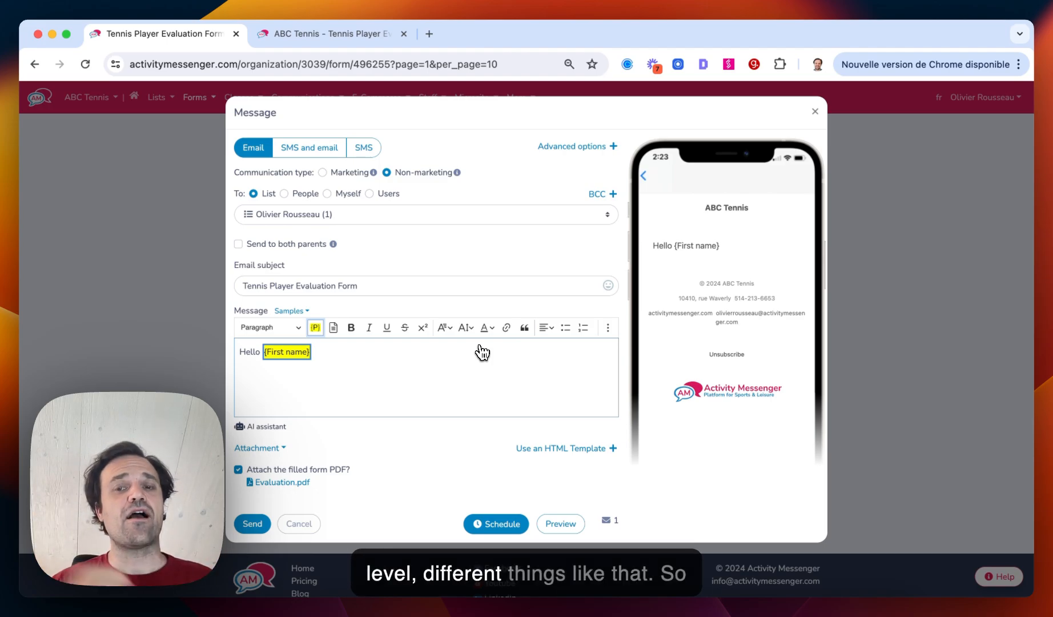
Browse the placeholders available for personalizing the message, and close the message without sending it
click(316, 328)
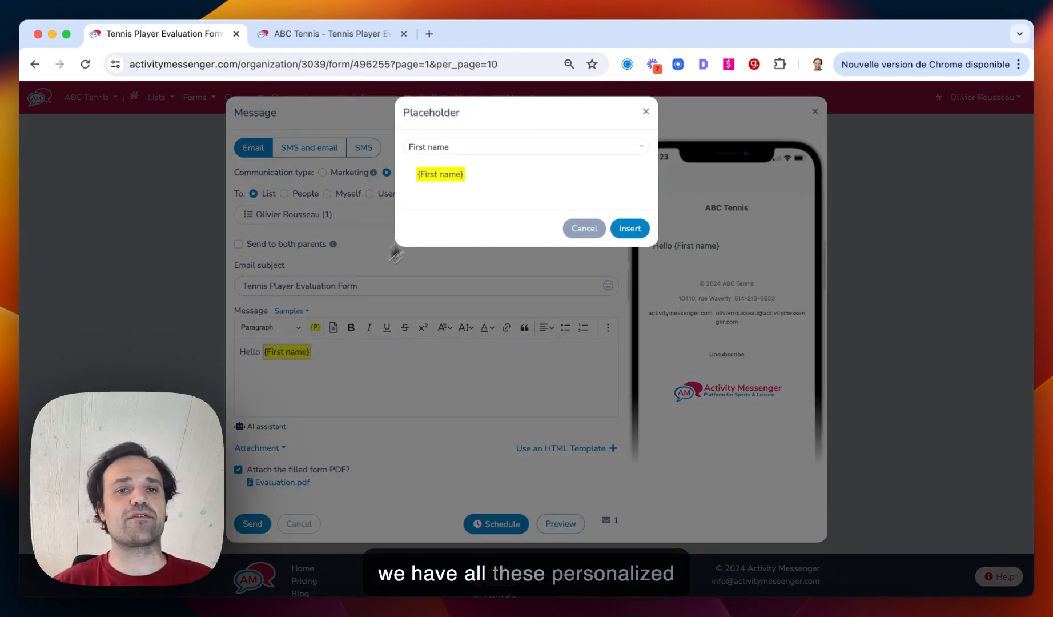
click(471, 147)
scroll(469, 227, down, 5)
scroll(464, 252, down, 10)
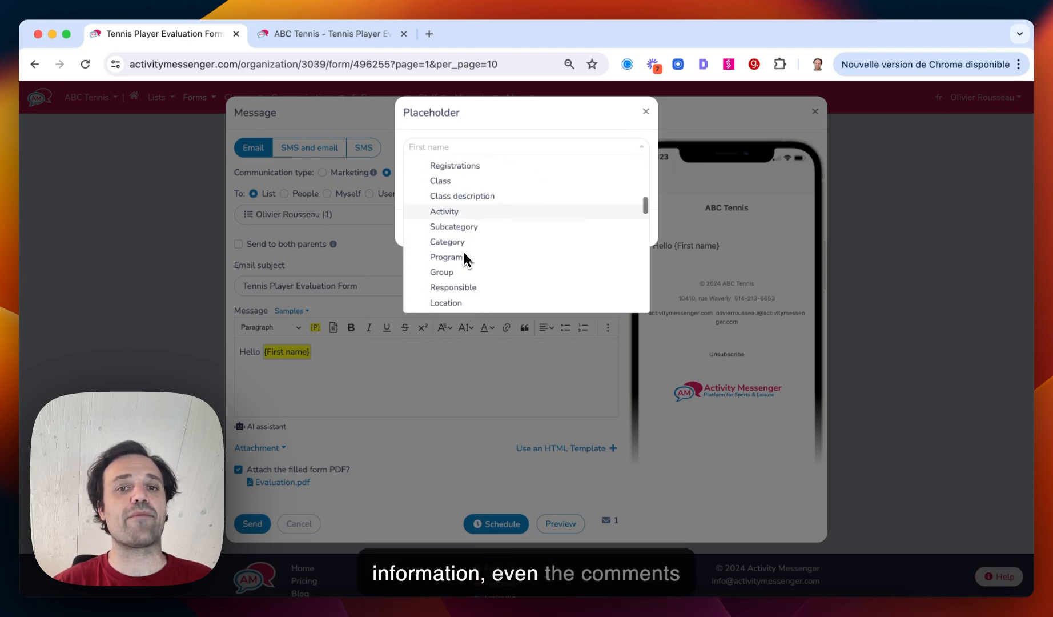
scroll(464, 254, down, 10)
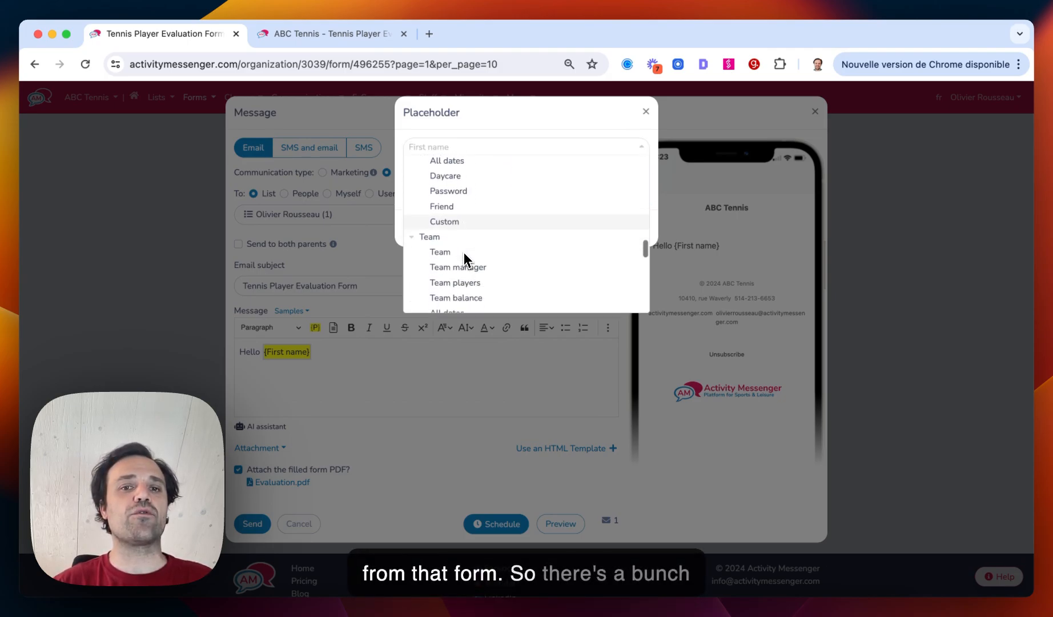
scroll(474, 259, down, 5)
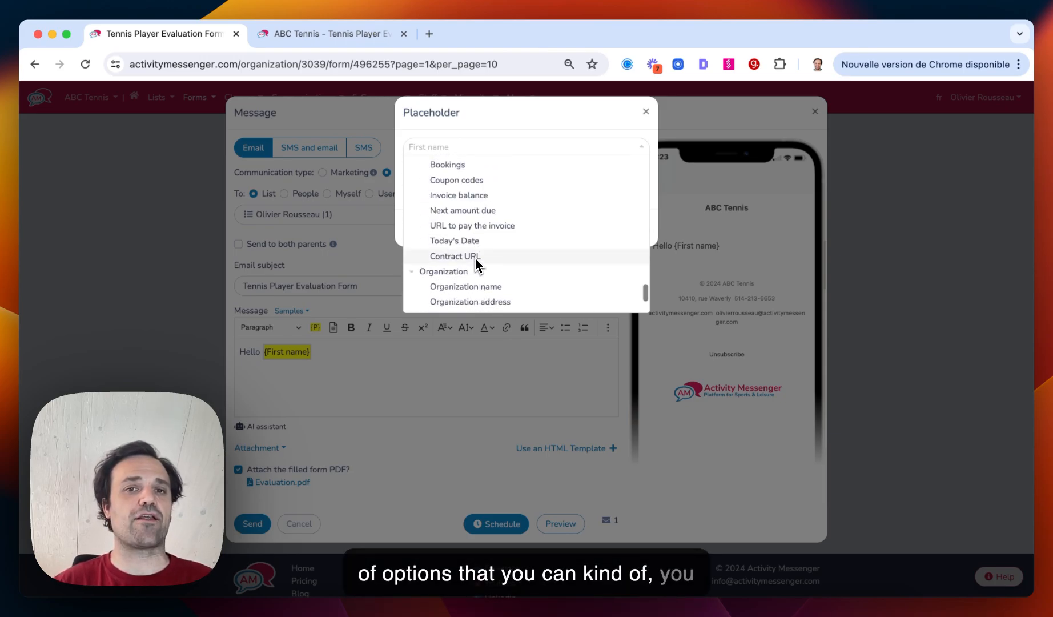
scroll(475, 263, down, 3)
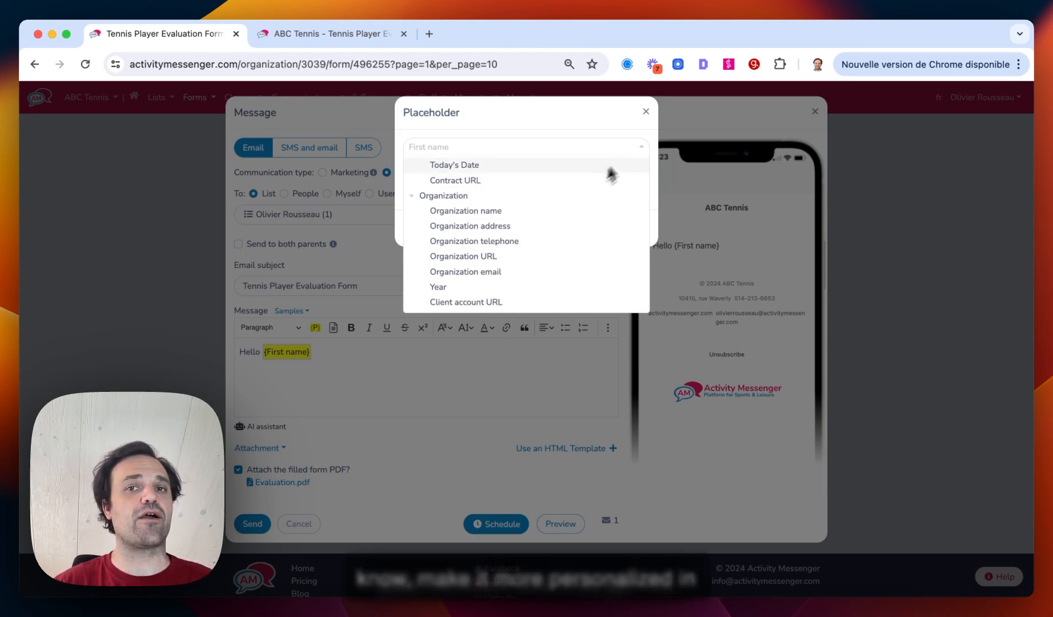
click(646, 111)
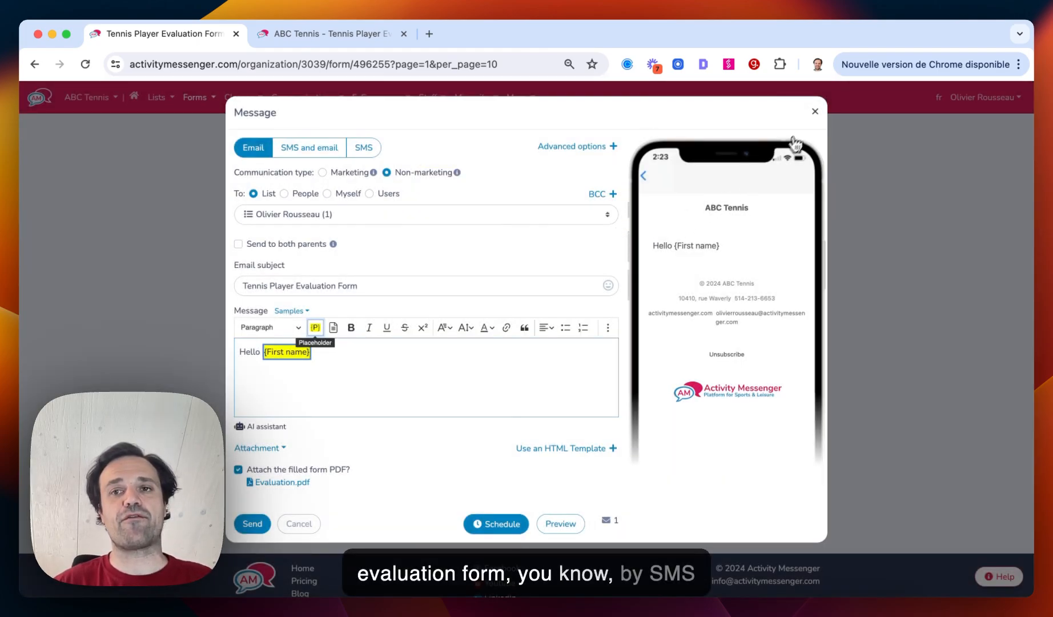
click(815, 112)
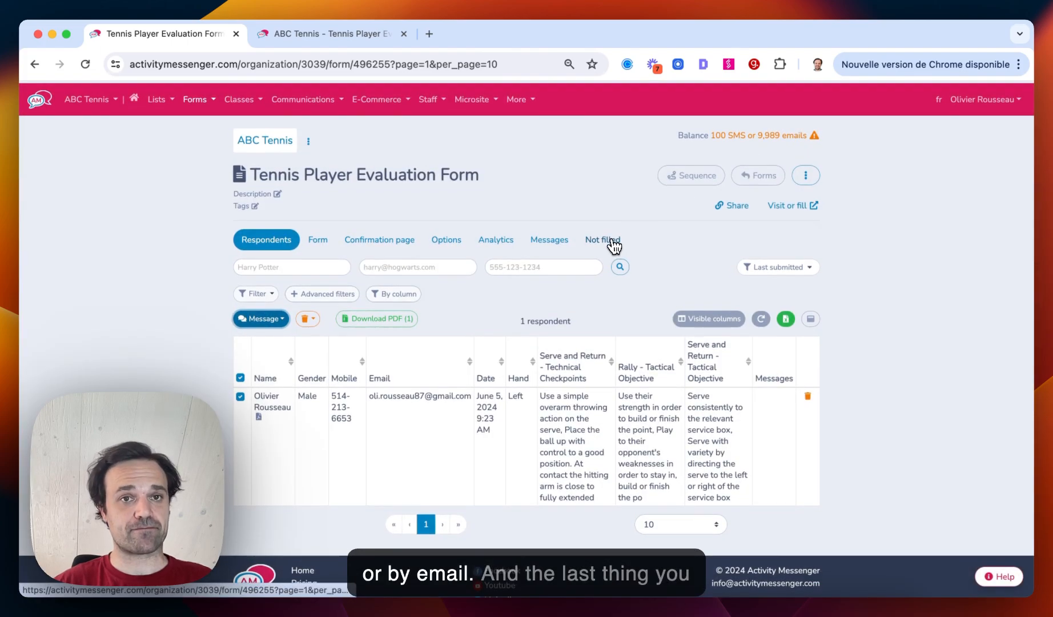
Open the Kids Tennis Lessons attendance list for June 8, 2024 and set its form to Tennis Player Evaluation Form
click(236, 99)
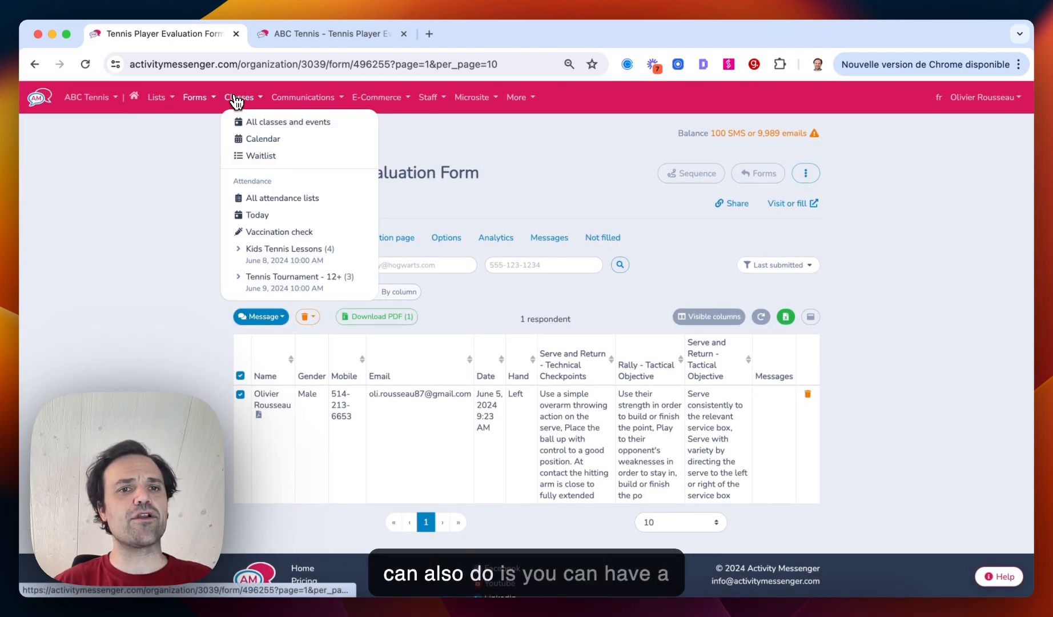
click(261, 259)
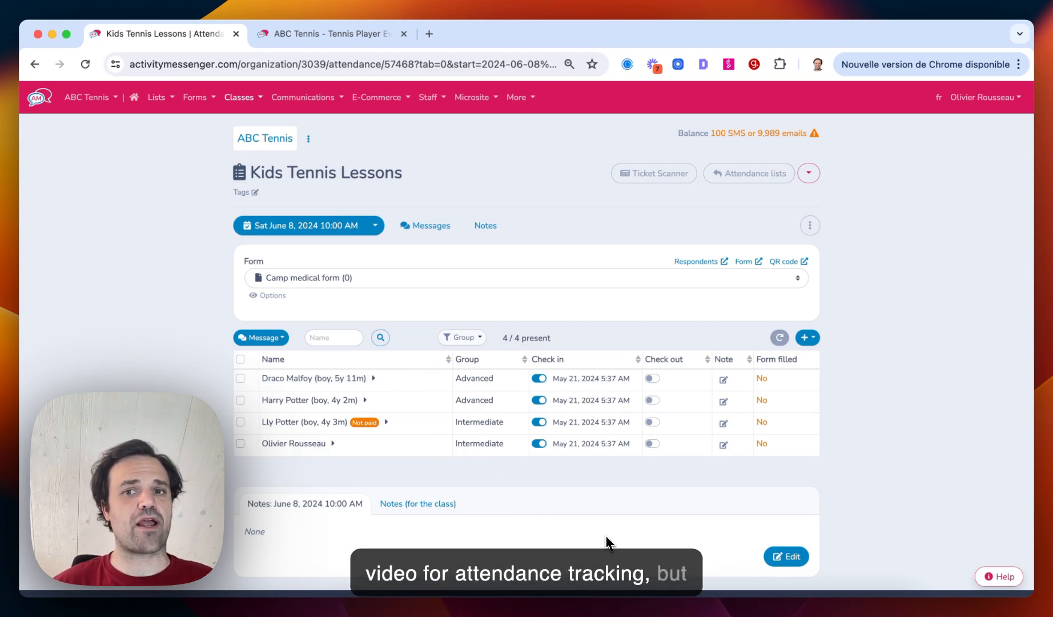
click(349, 282)
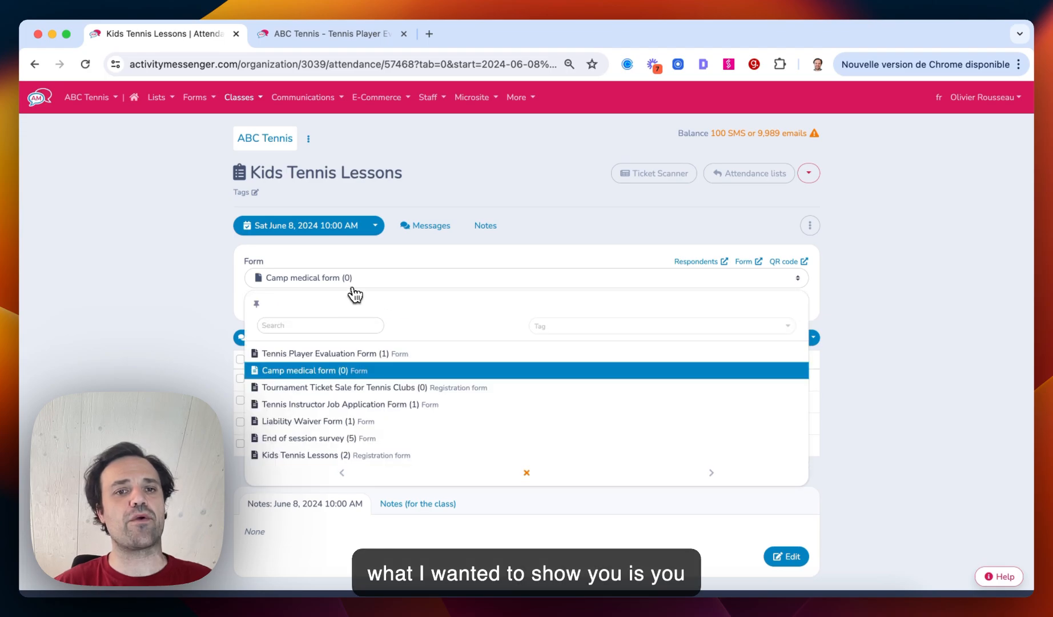
click(328, 353)
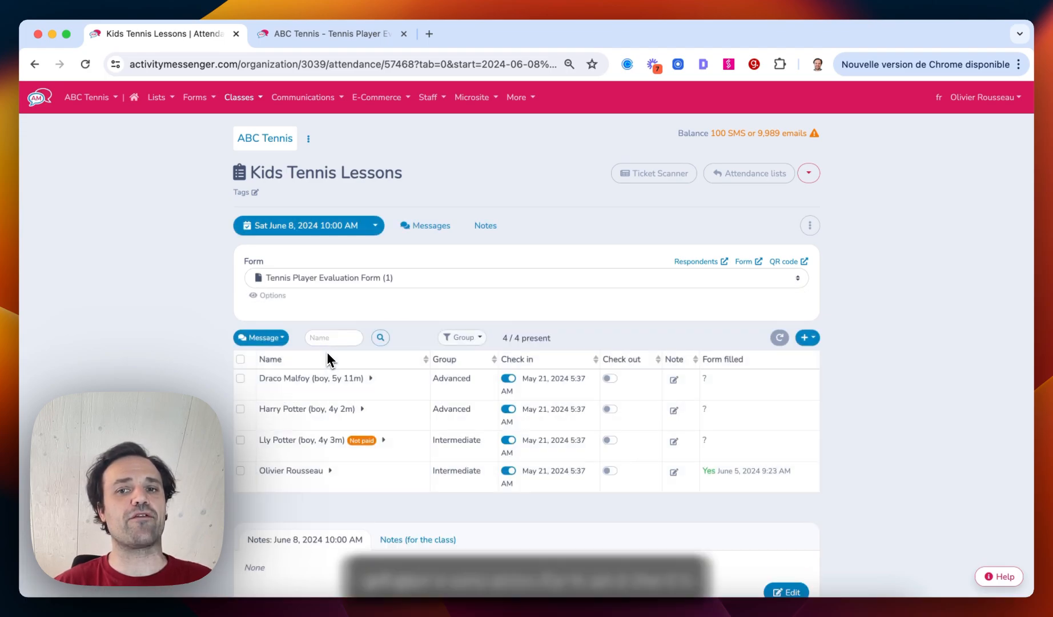
Expand the participant whose form is marked as filled, and review both pages of their June 5, 2024 evaluation PDF
click(303, 470)
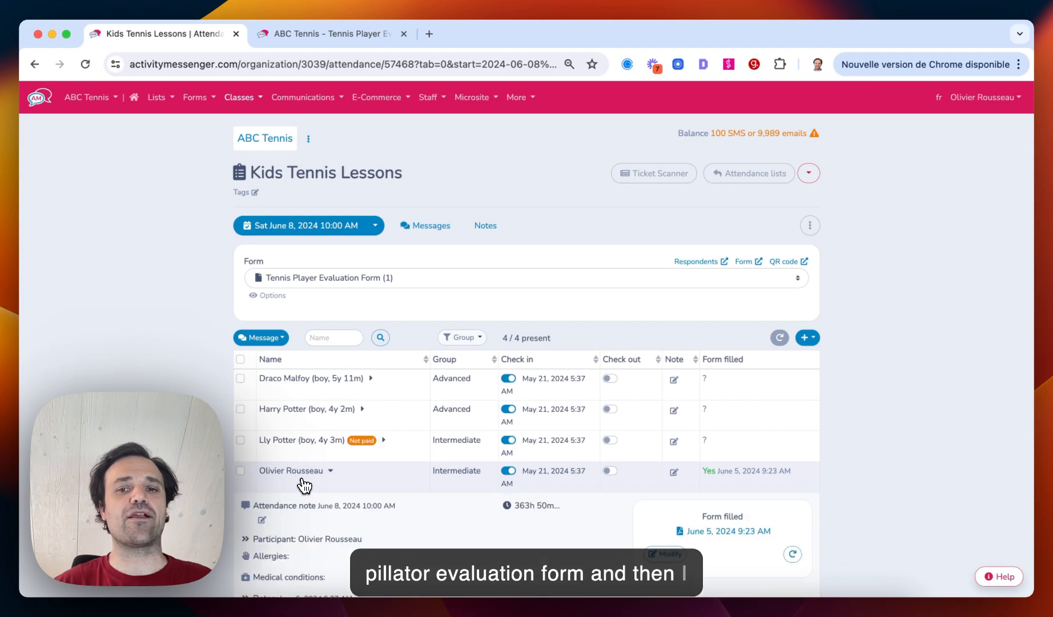
scroll(311, 480, down, 3)
click(717, 346)
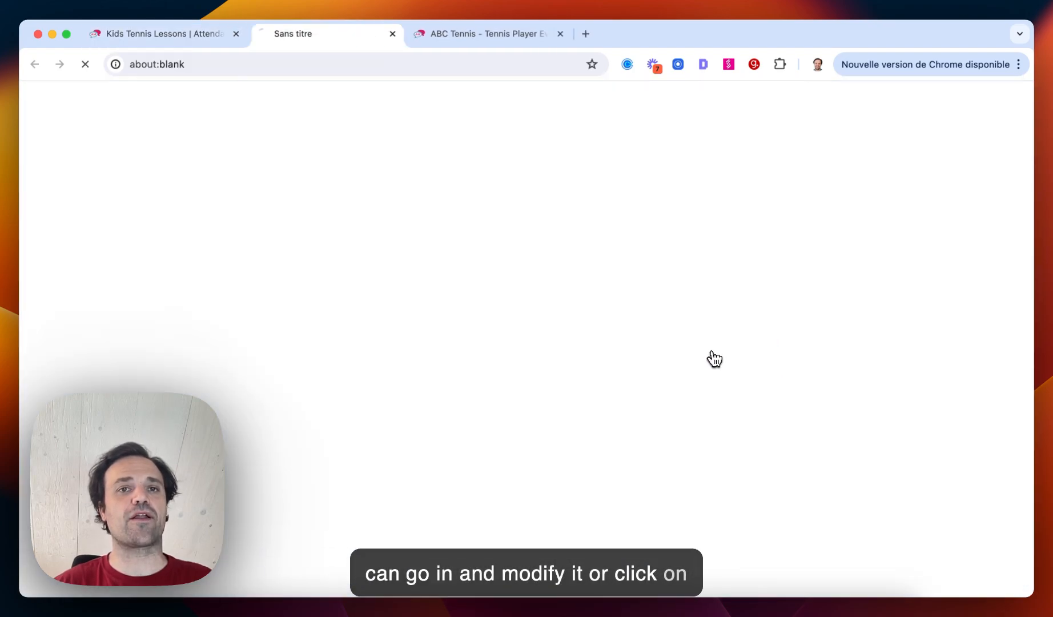
scroll(600, 277, down, 10)
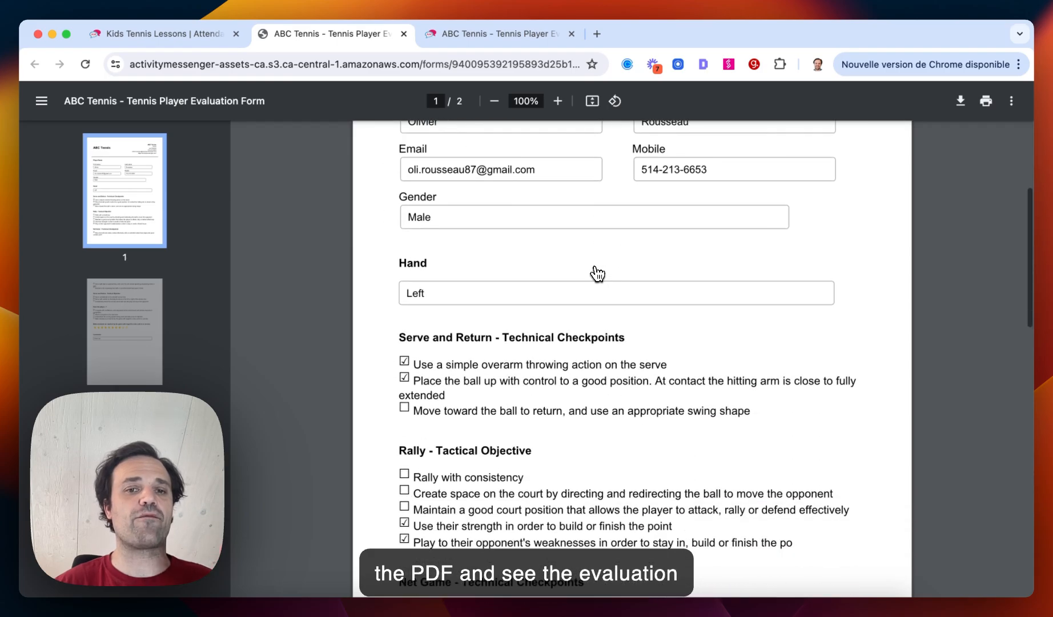
scroll(595, 273, down, 3)
scroll(594, 273, down, 5)
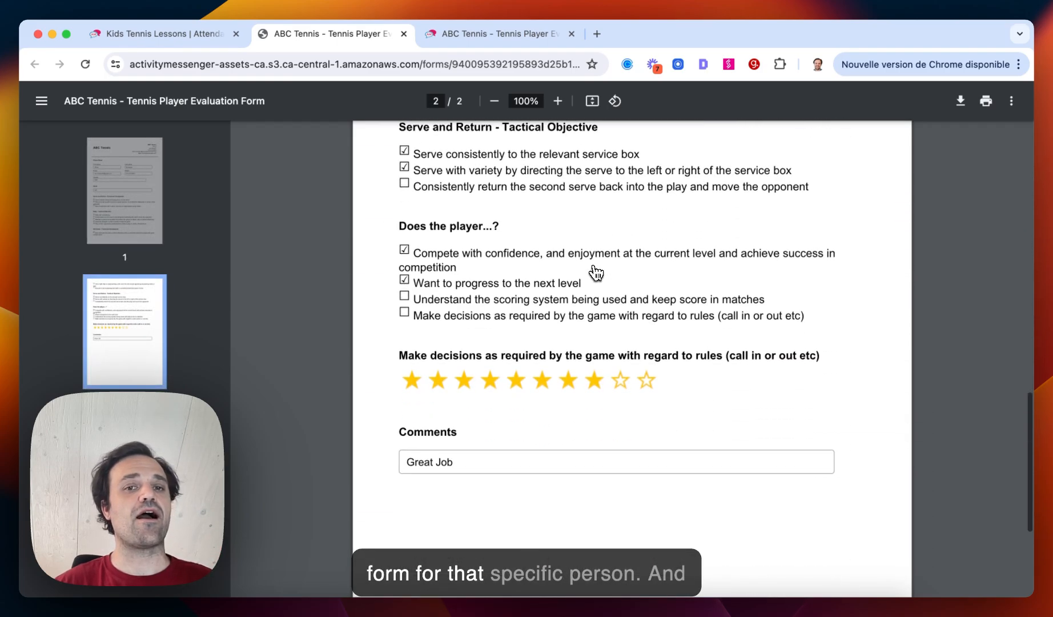
Return to the attendance list, expand the participant marked Not paid, and open the evaluation form to fill out for them
click(163, 33)
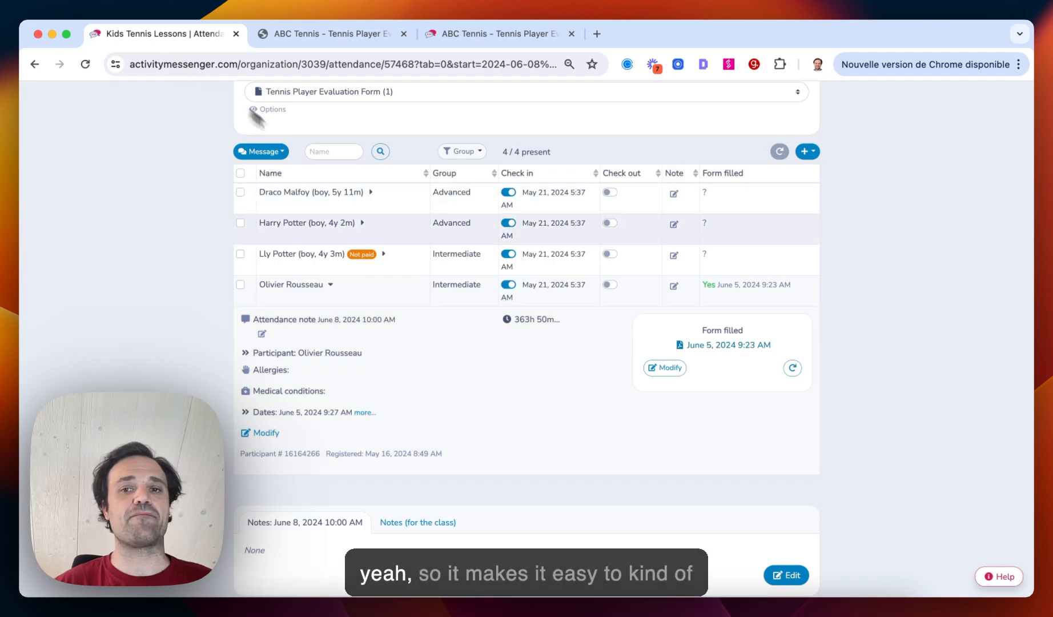
scroll(419, 231, up, 3)
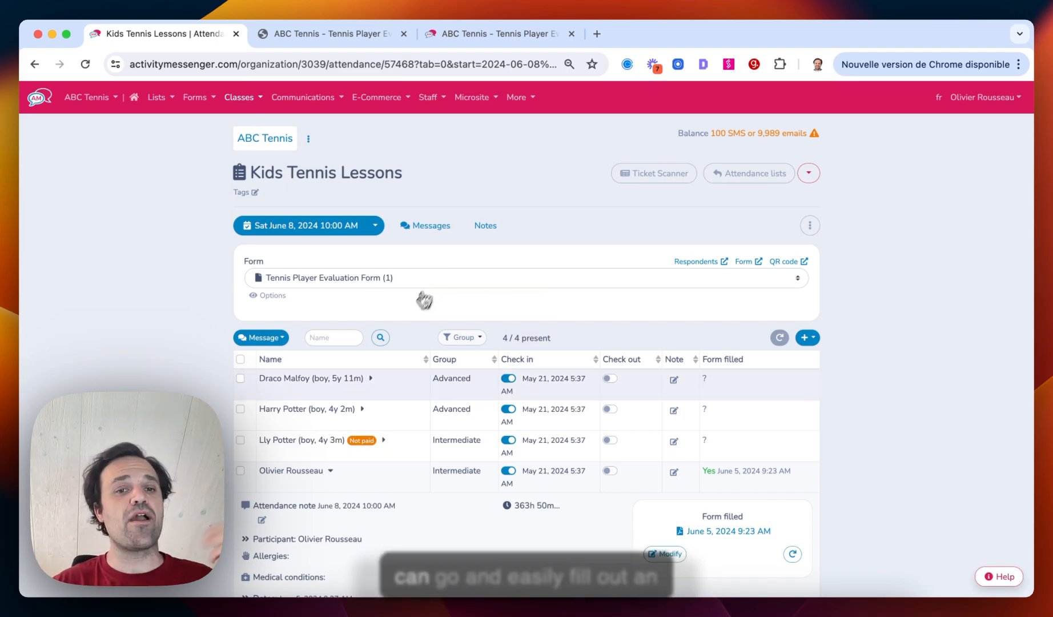
click(305, 439)
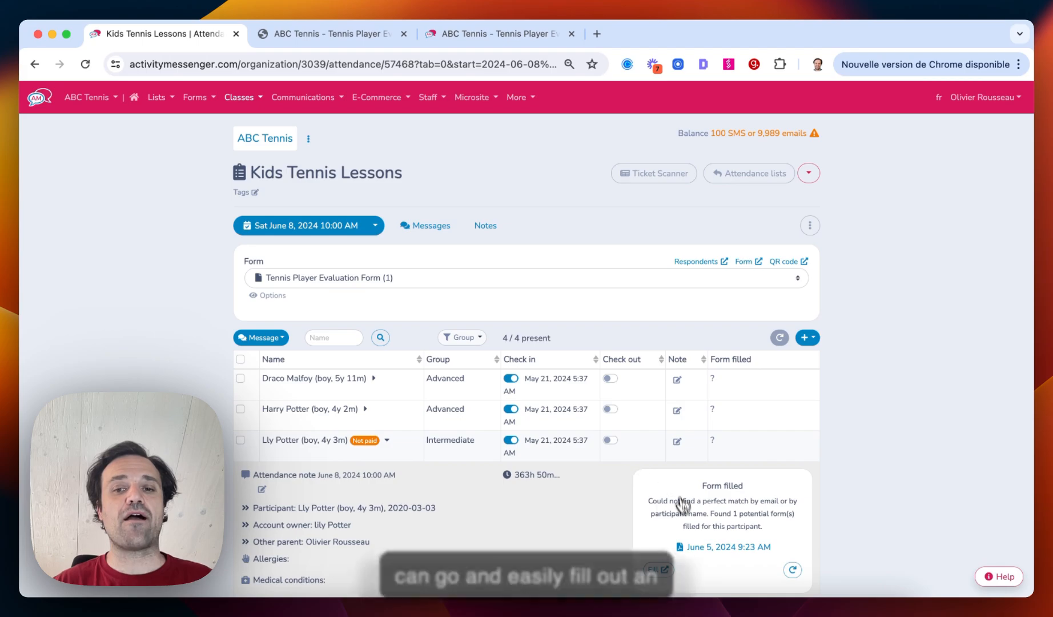
click(714, 547)
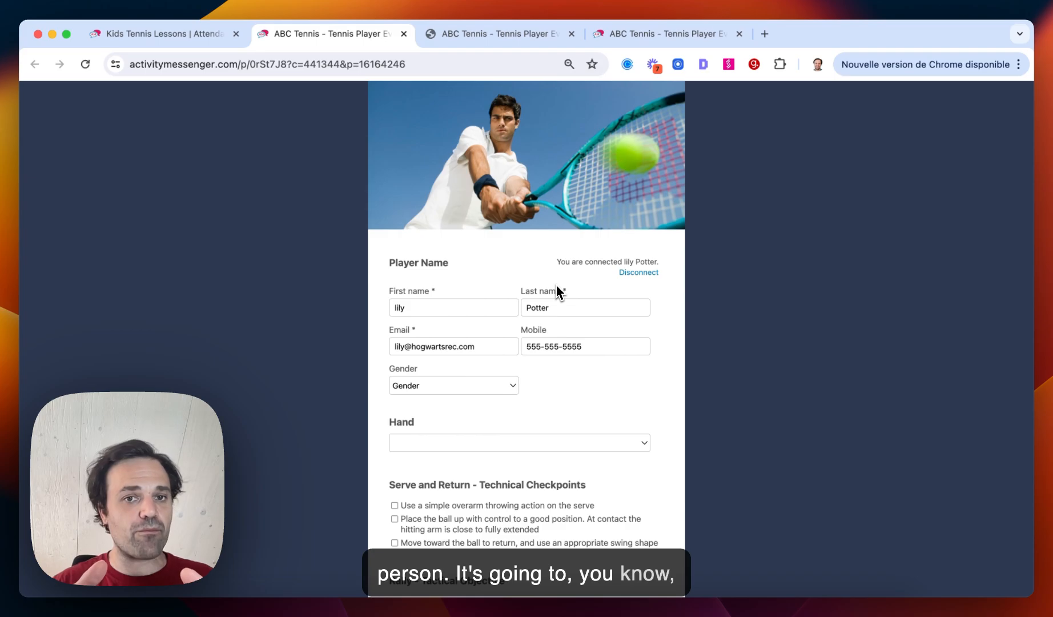
scroll(556, 291, down, 3)
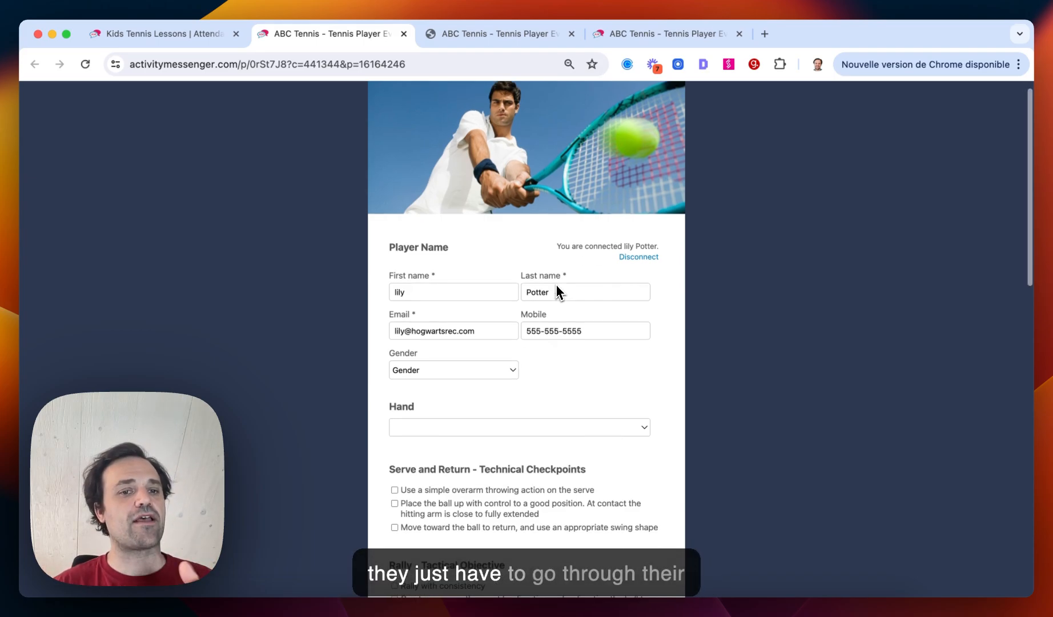